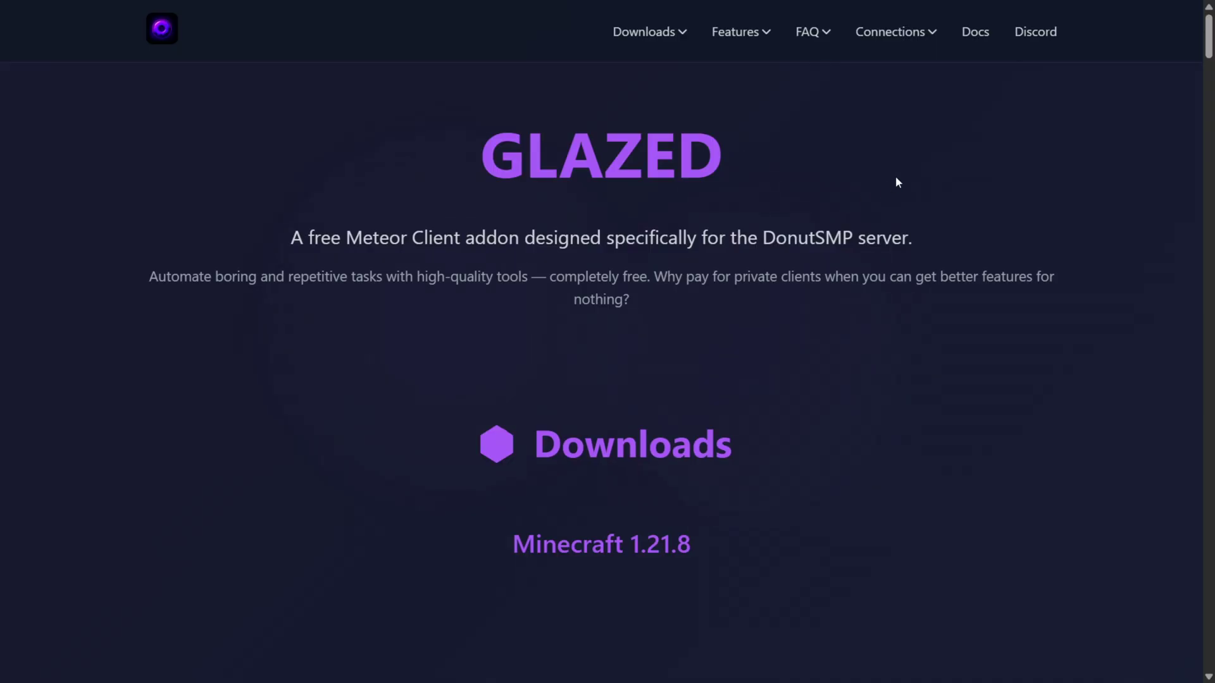
# Download the Baritone, Meteor Client and Glazed jar files for Minecraft 1.21.8 from the Glazed site.
pyautogui.scroll(-4, 757, 235)
pyautogui.moveTo(753, 215); pyautogui.dragTo(531, 209)
pyautogui.click(760, 206)
pyautogui.scroll(-1, 760, 206)
pyautogui.click(641, 470)
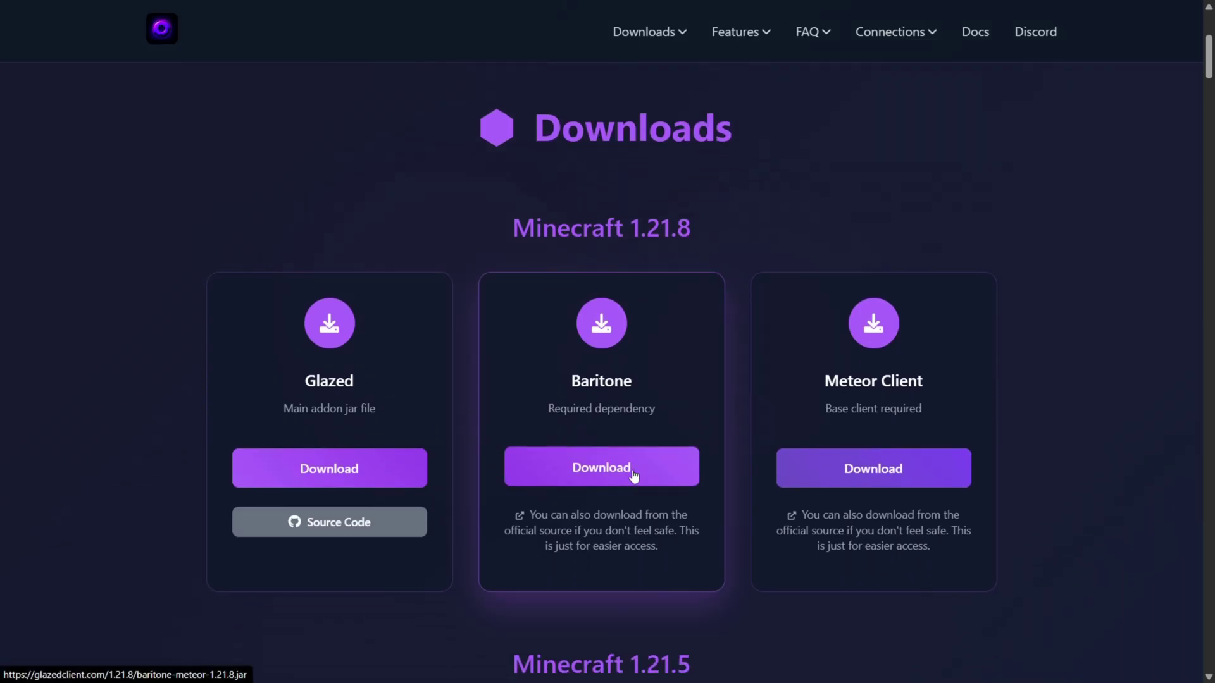
pyautogui.click(847, 470)
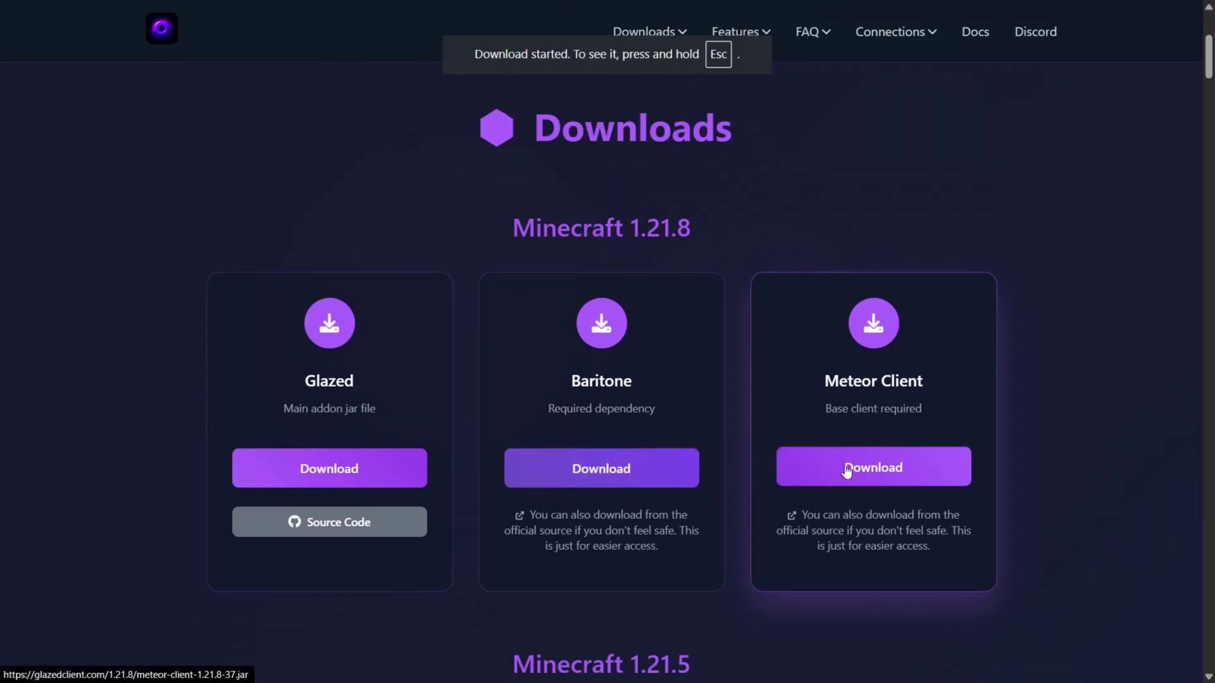
pyautogui.click(345, 473)
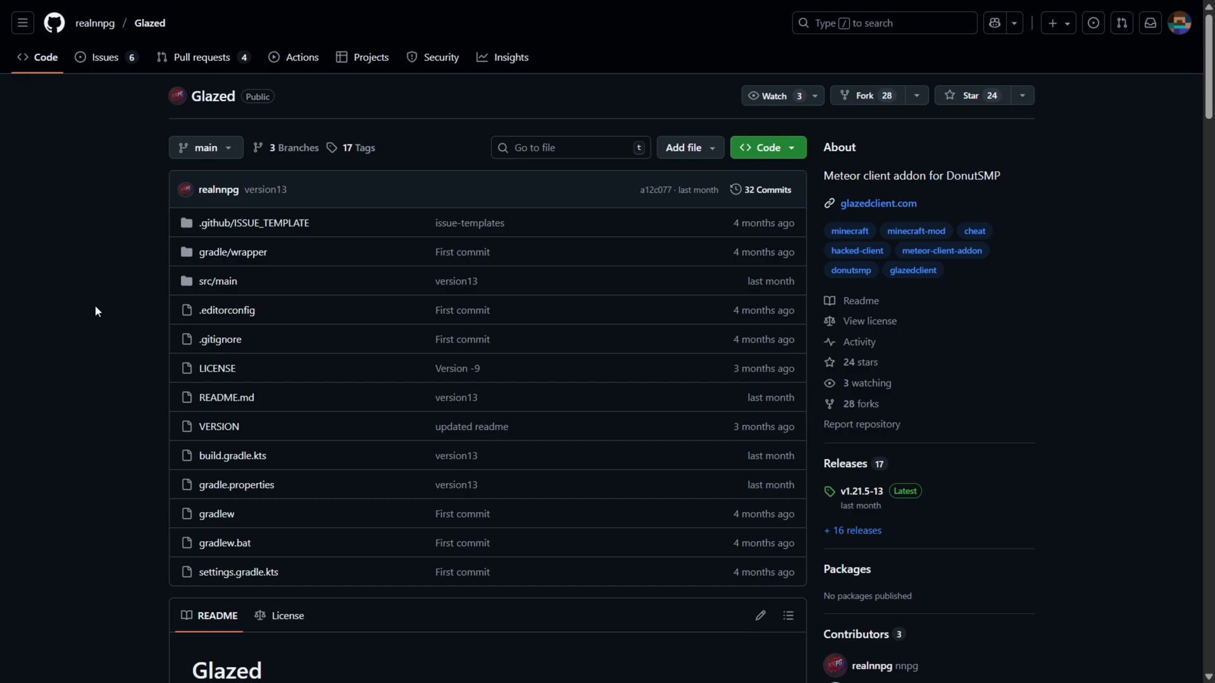
# Open the Glazed repository's releases page and review the release notes and downloadable assets.
pyautogui.click(854, 470)
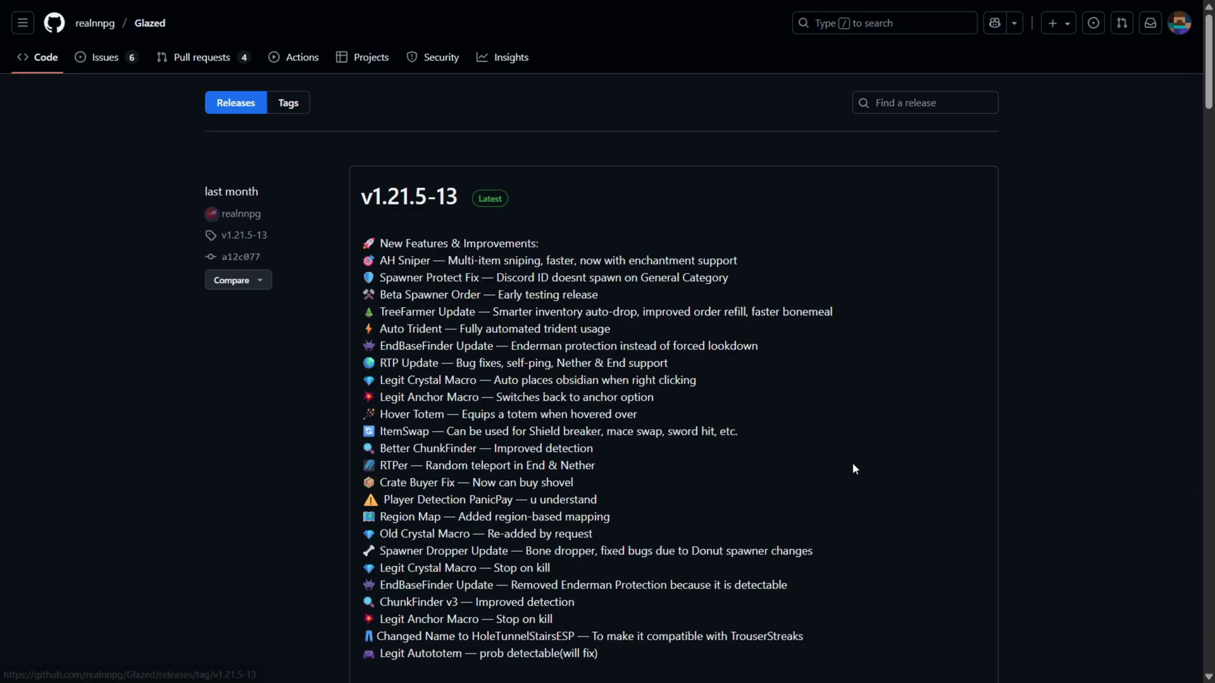
pyautogui.scroll(-10, 424, 203)
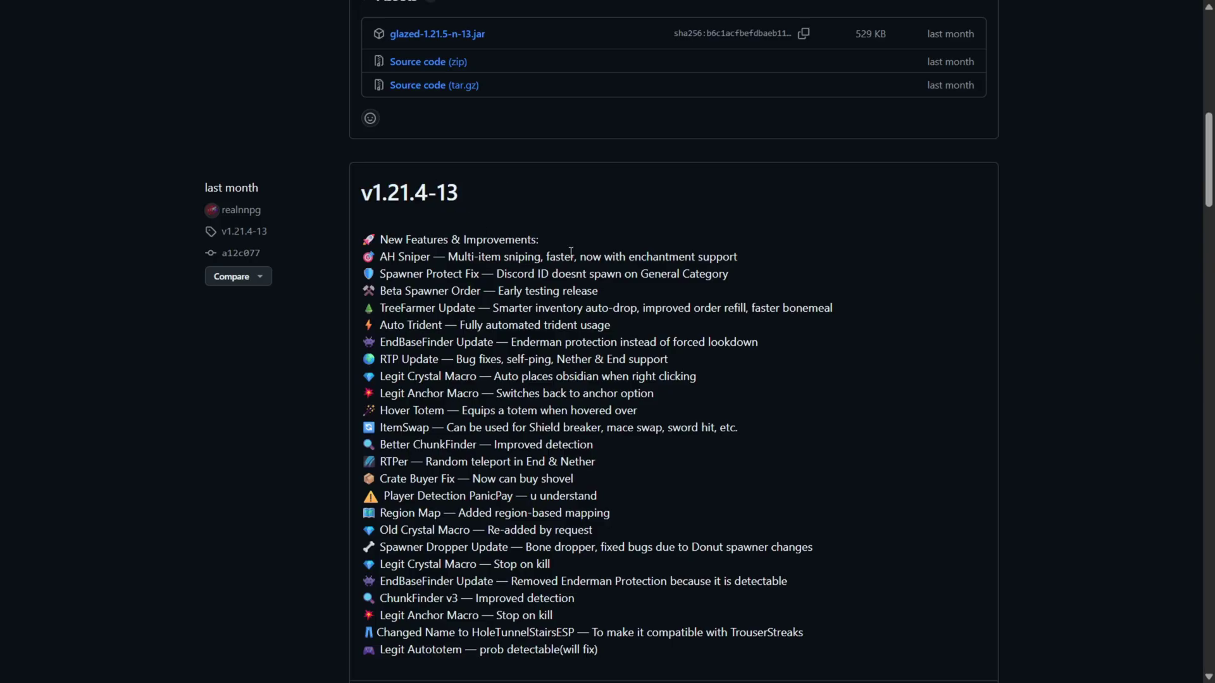
pyautogui.scroll(-10, 763, 269)
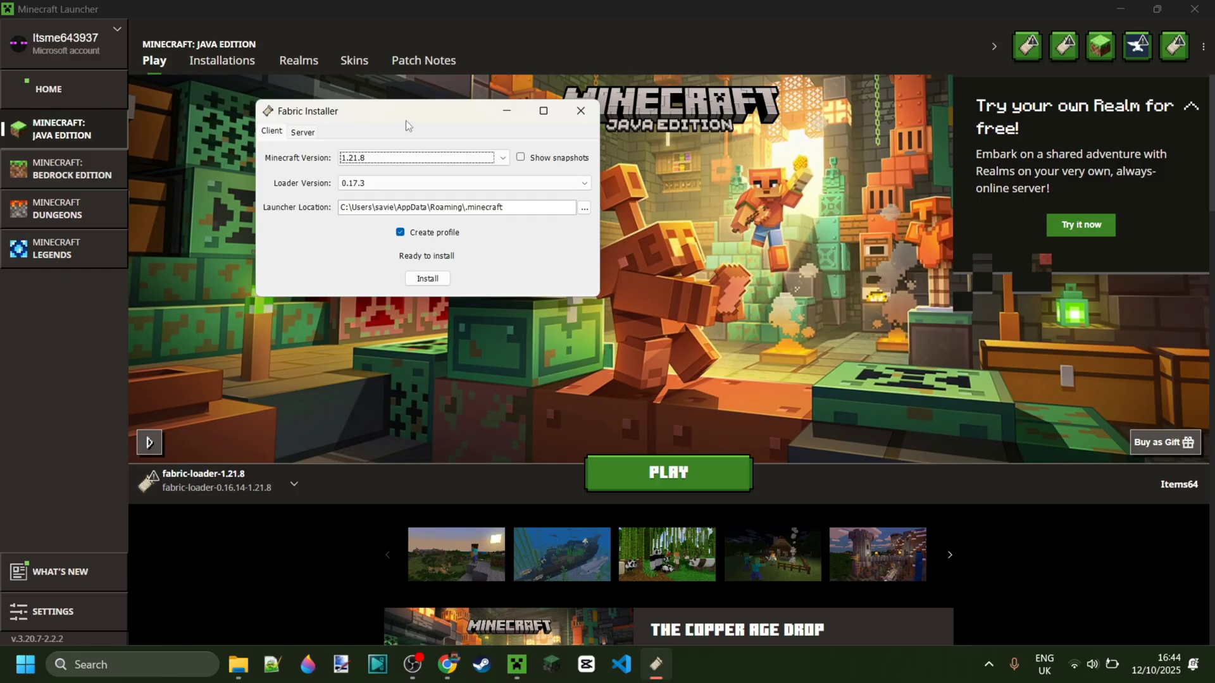
# Choose 1.21.8 as the Minecraft version in the Fabric Installer.
pyautogui.click(367, 160)
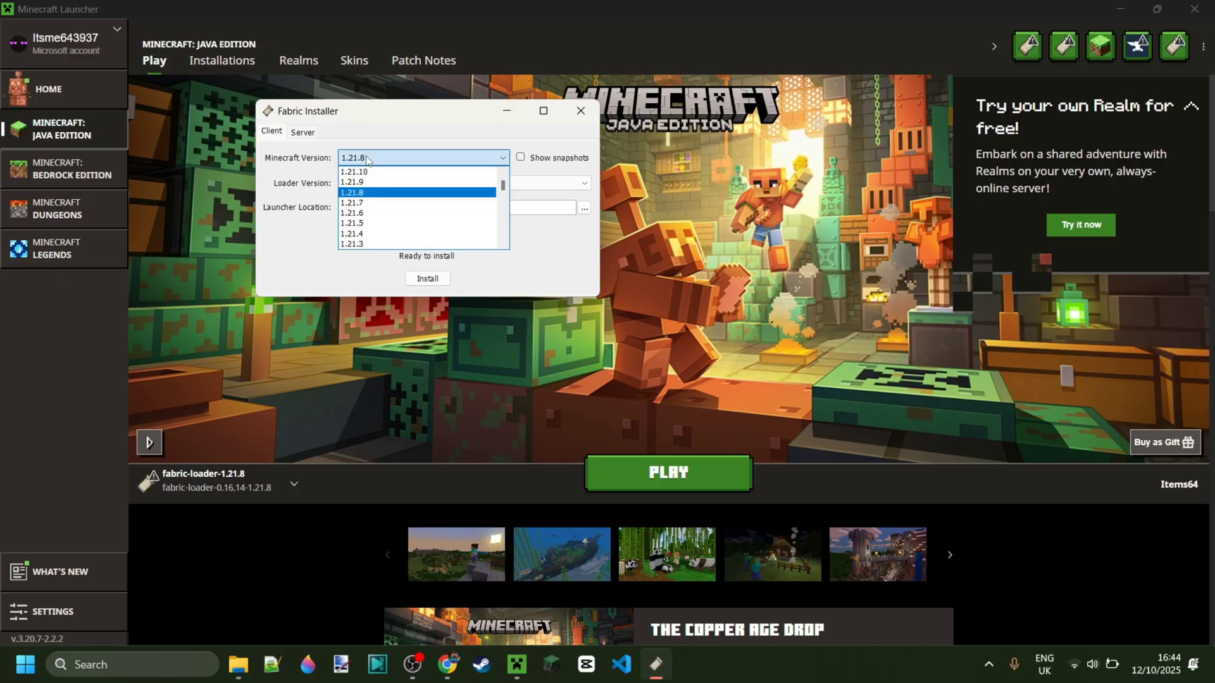
pyautogui.click(384, 192)
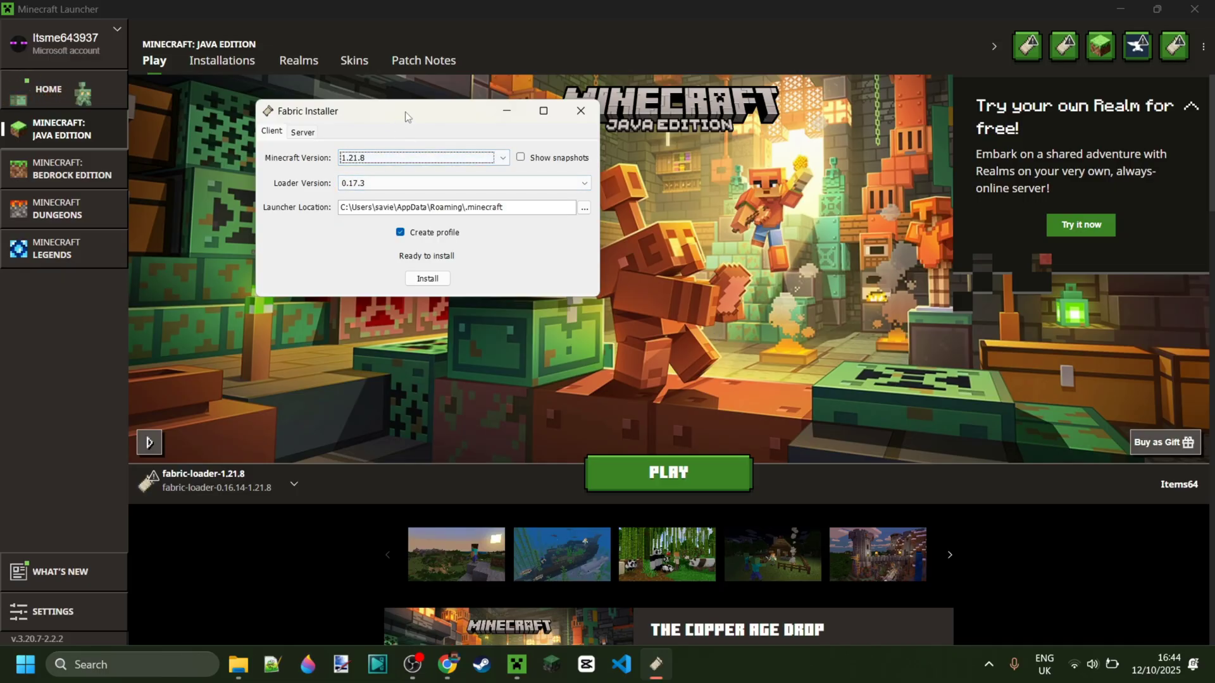
pyautogui.click(252, 481)
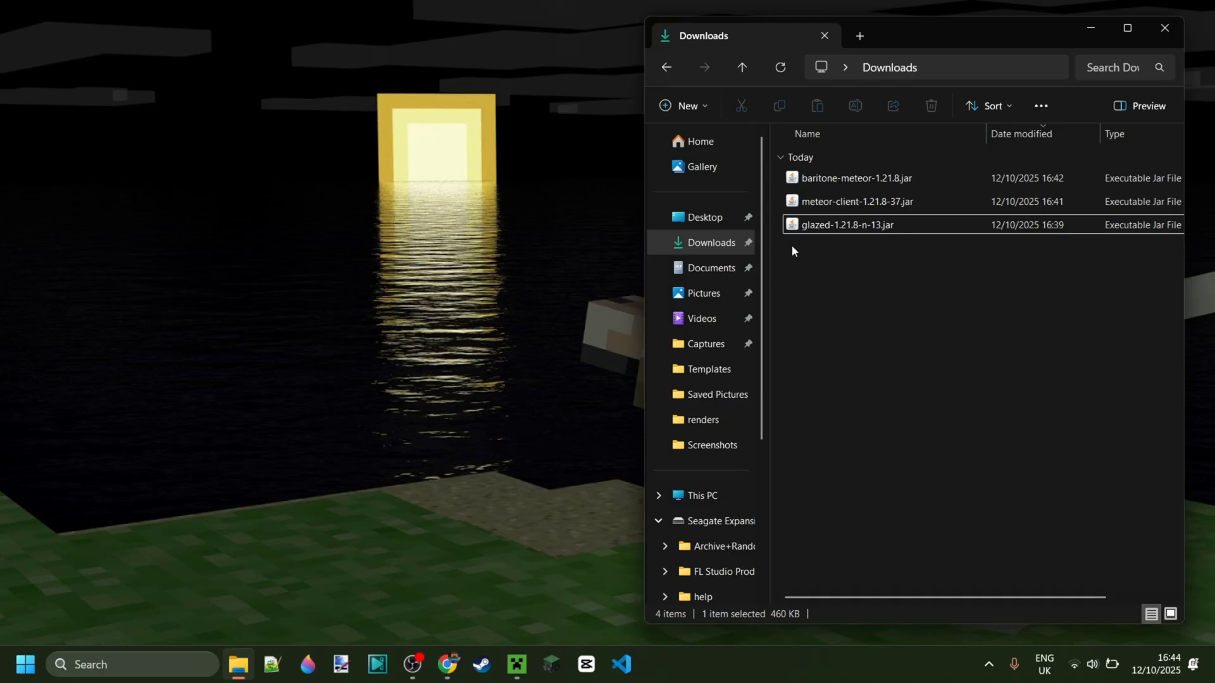
# Open the appdata folder through the Run dialog and place its window beside the Downloads folder.
pyautogui.moveTo(792, 245); pyautogui.dragTo(828, 178)
pyautogui.click(838, 264)
pyautogui.press('super+r')
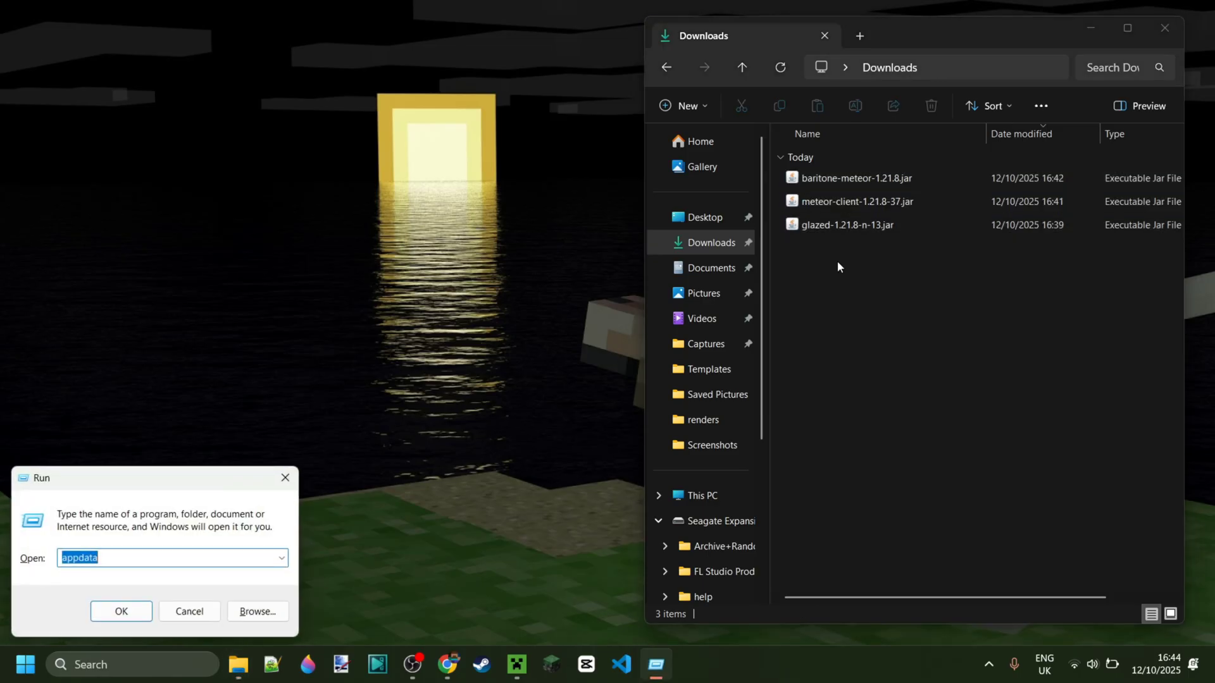
pyautogui.write('app')
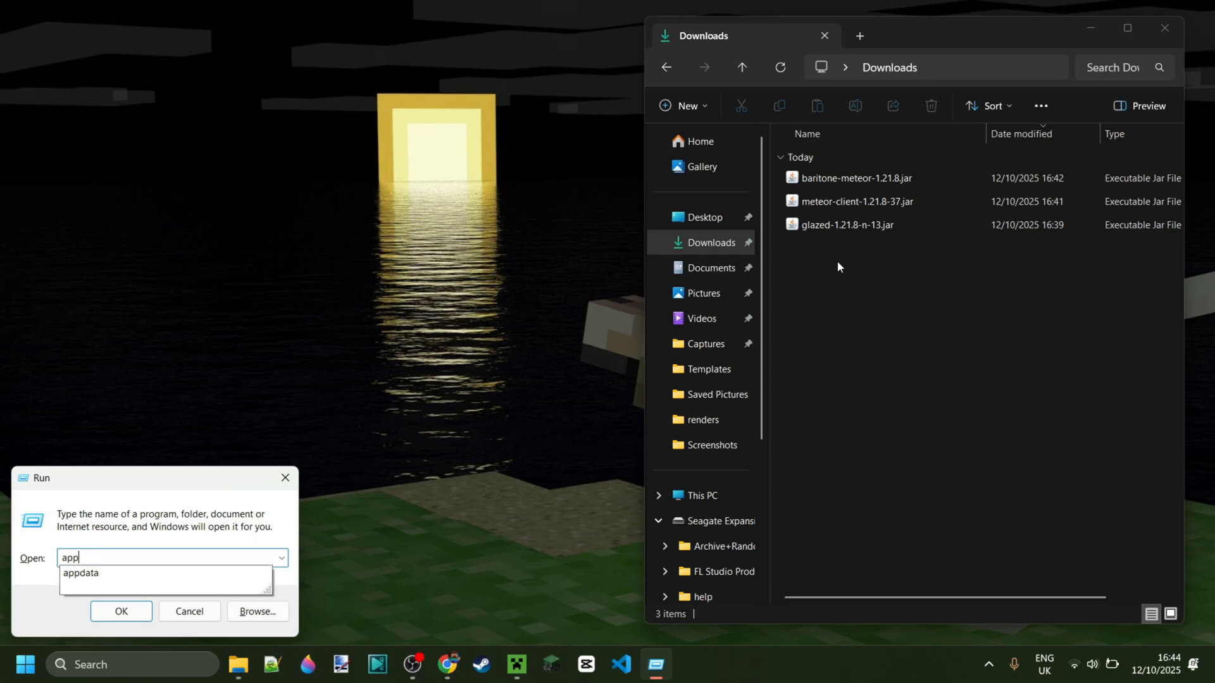
pyautogui.write('data')
pyautogui.press('Return')
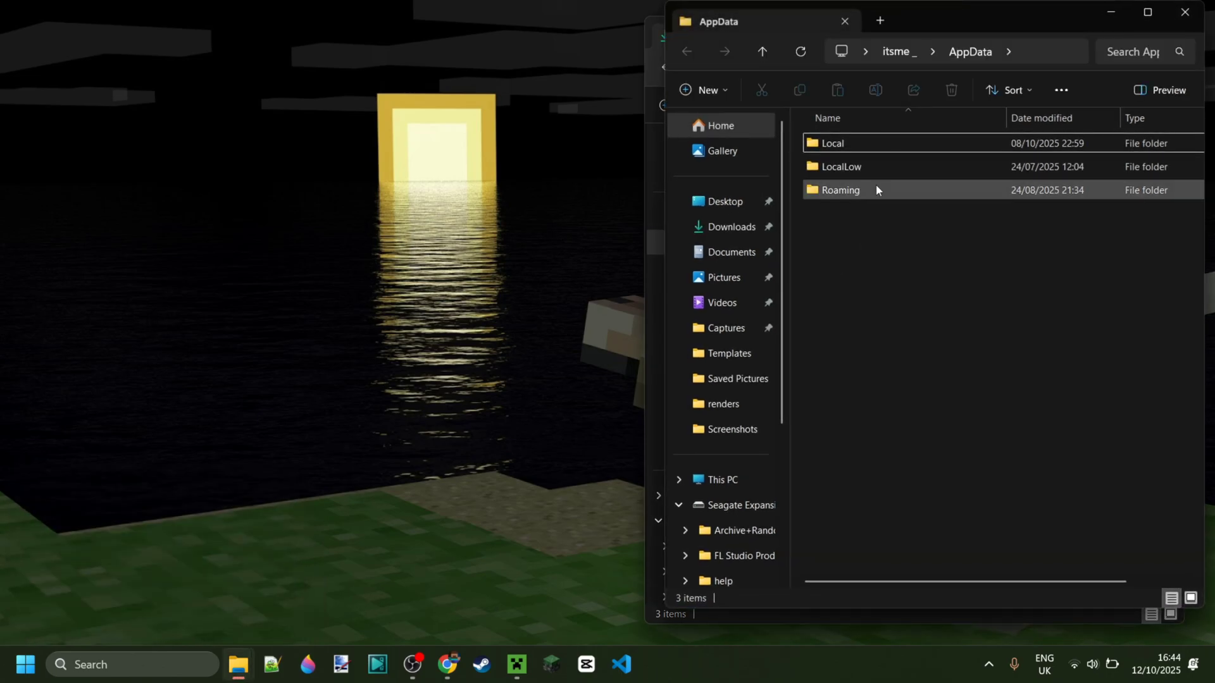
pyautogui.moveTo(935, 23); pyautogui.dragTo(318, 33)
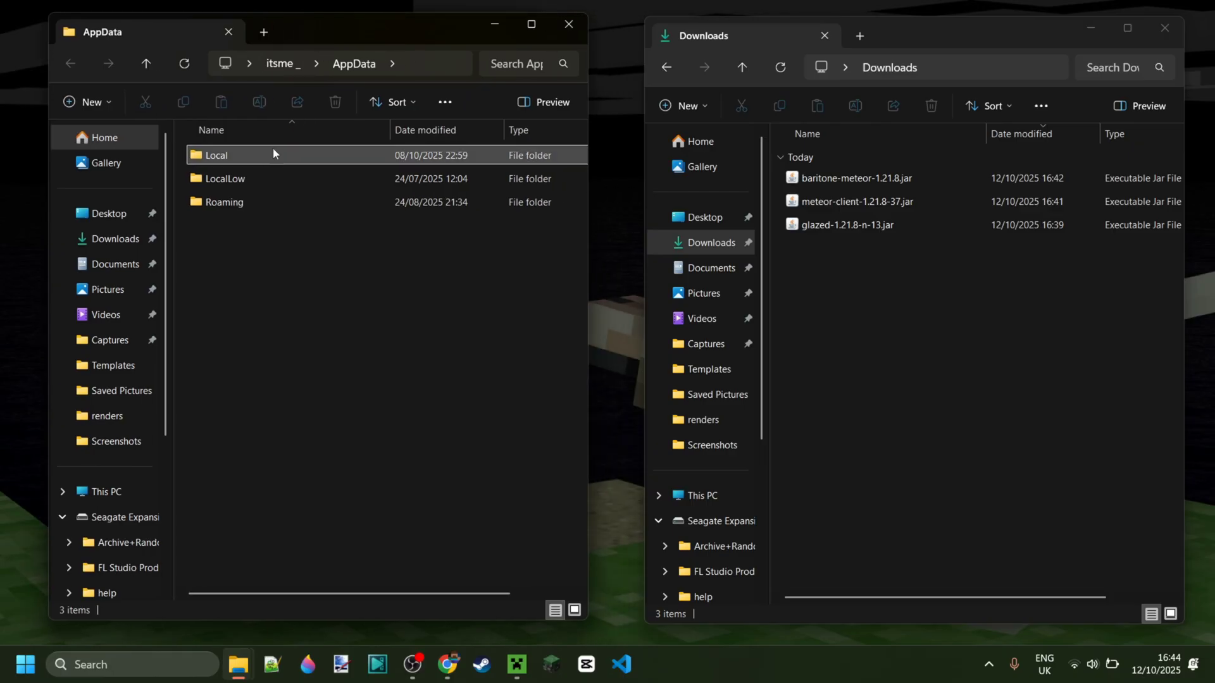
# Go to the mods folder inside Roaming and .minecraft.
pyautogui.doubleClick(244, 202)
pyautogui.doubleClick(250, 202)
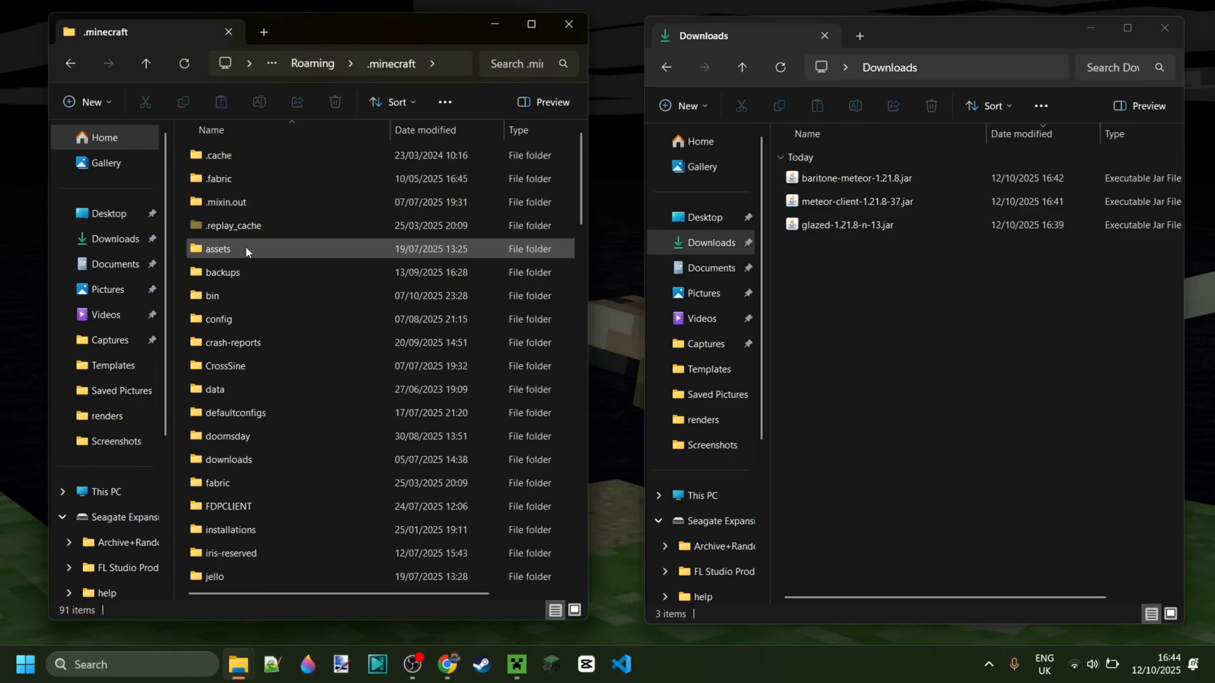
pyautogui.scroll(-6, 266, 427)
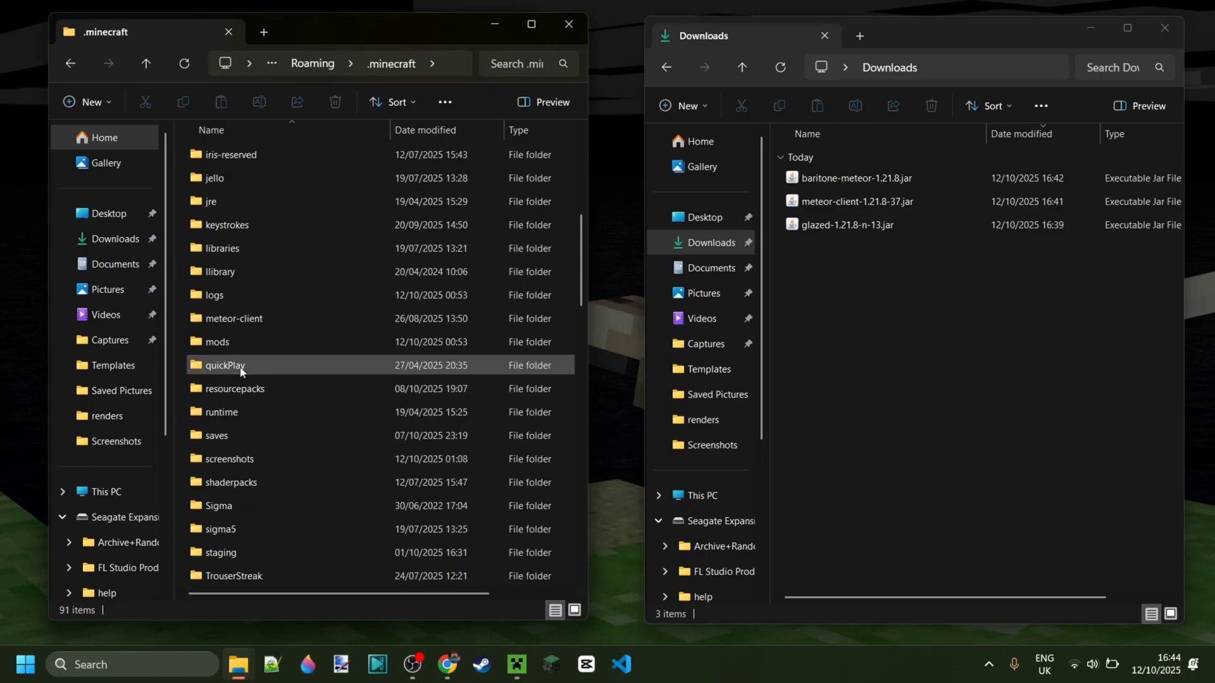
pyautogui.doubleClick(242, 343)
# Delete Argon.jar and fabric-api-0.102.0+1.21.jar from mods, and move the three downloaded Baritone, Meteor Client and Glazed jars into it.
pyautogui.moveTo(229, 222); pyautogui.dragTo(253, 151)
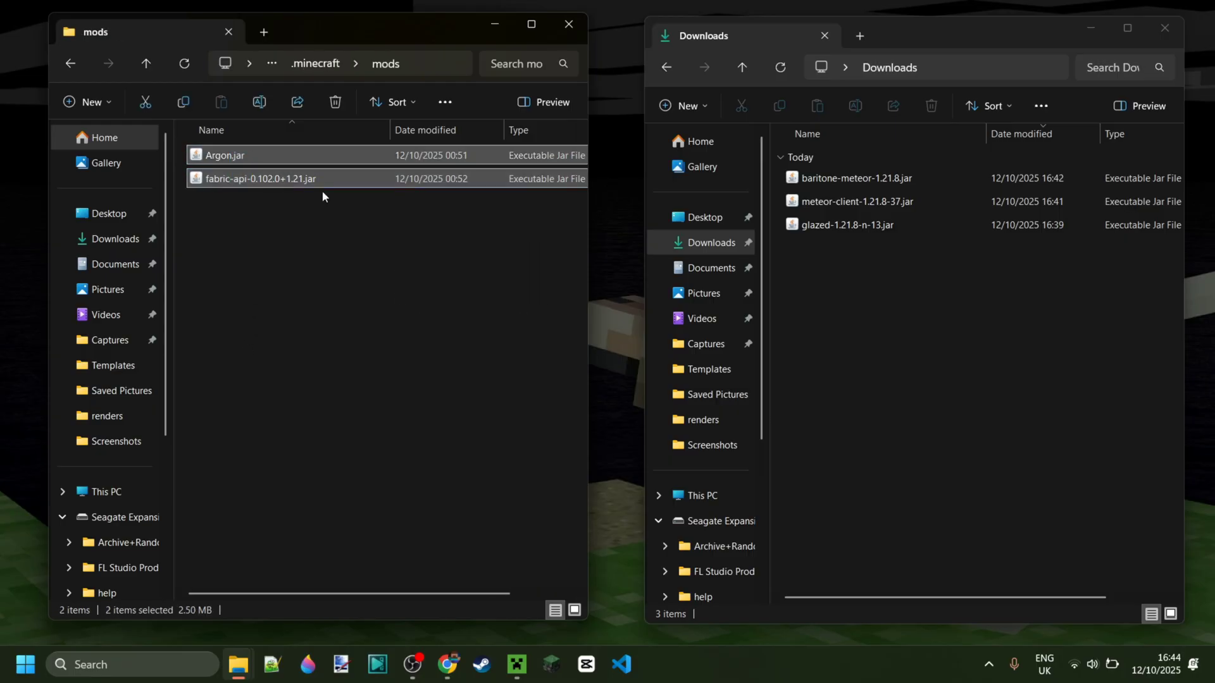
pyautogui.press('Delete')
pyautogui.moveTo(809, 276); pyautogui.dragTo(479, 241)
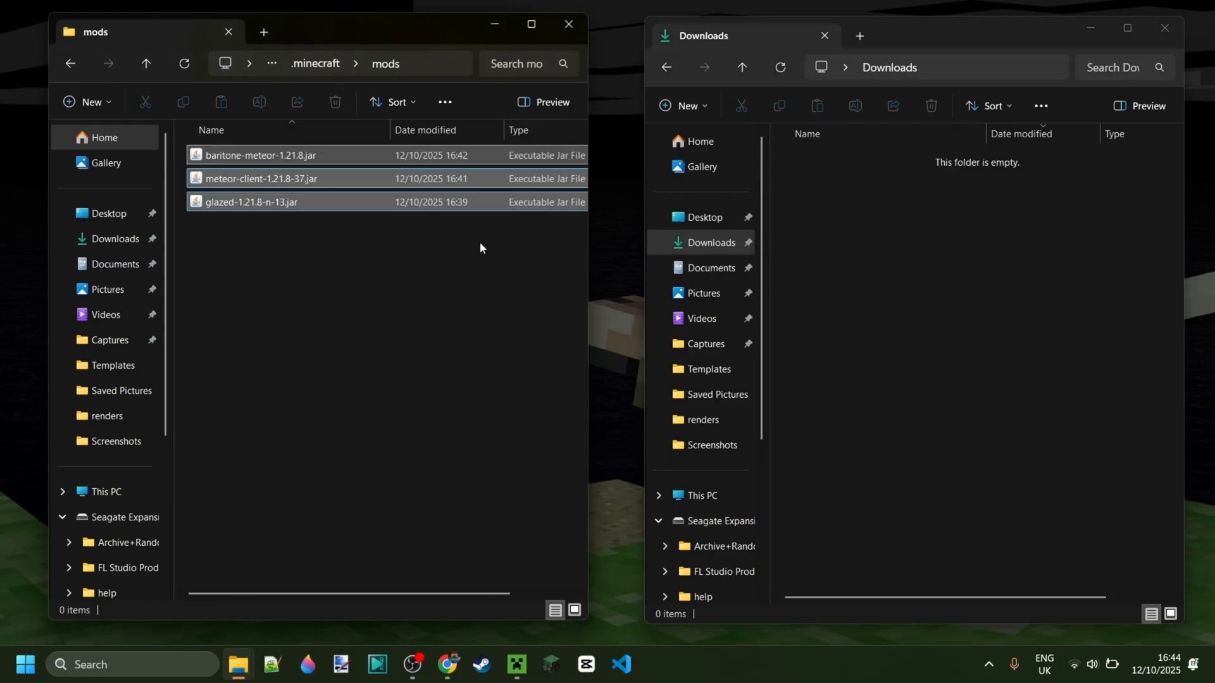
pyautogui.click(460, 242)
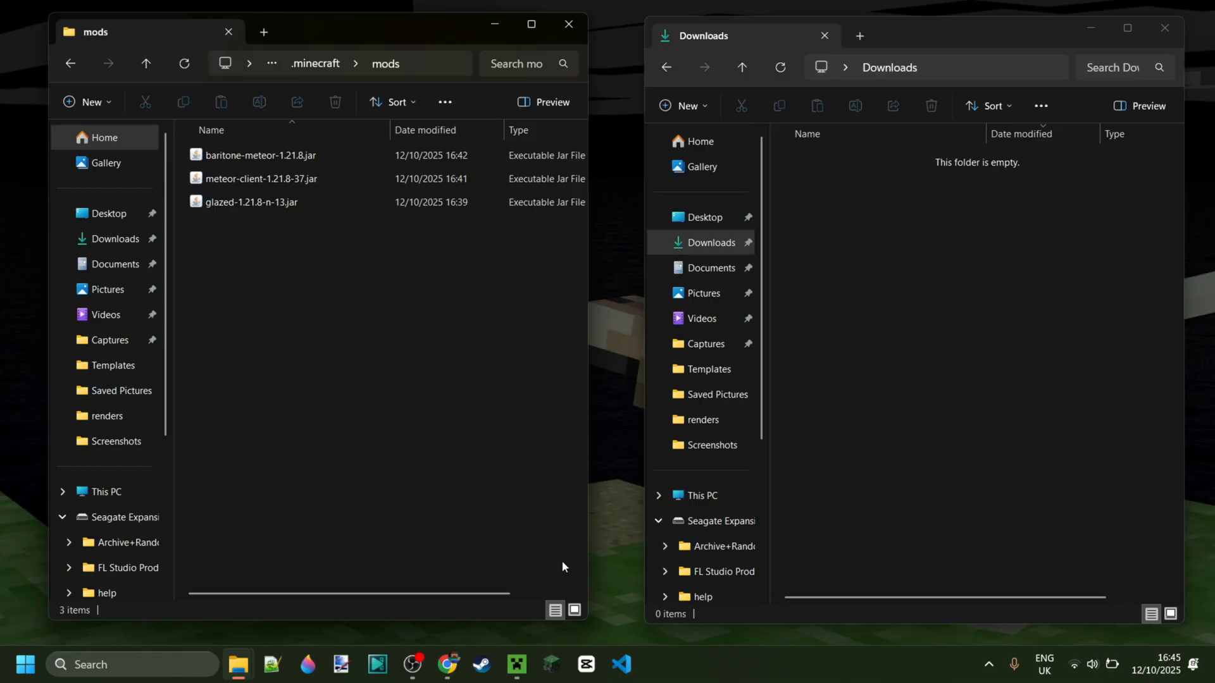
# Switch to the Minecraft Launcher and start the game with the fabric-loader-1.21.8 installation.
pyautogui.click(518, 663)
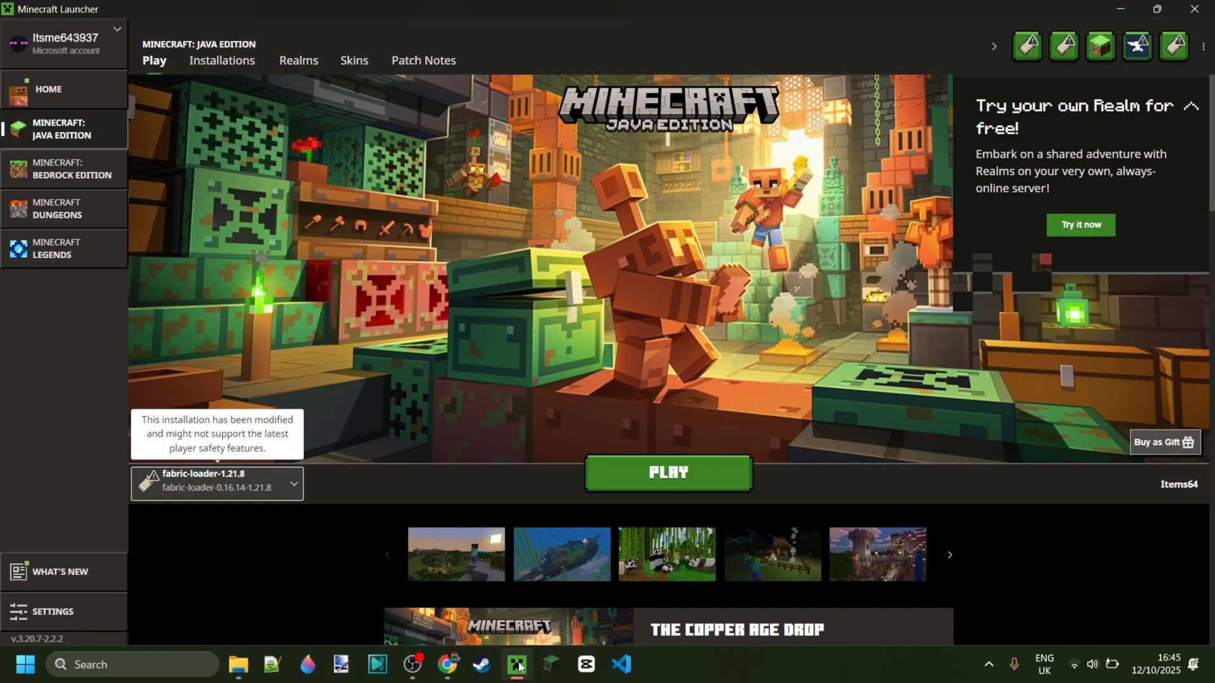
pyautogui.click(269, 485)
pyautogui.click(259, 380)
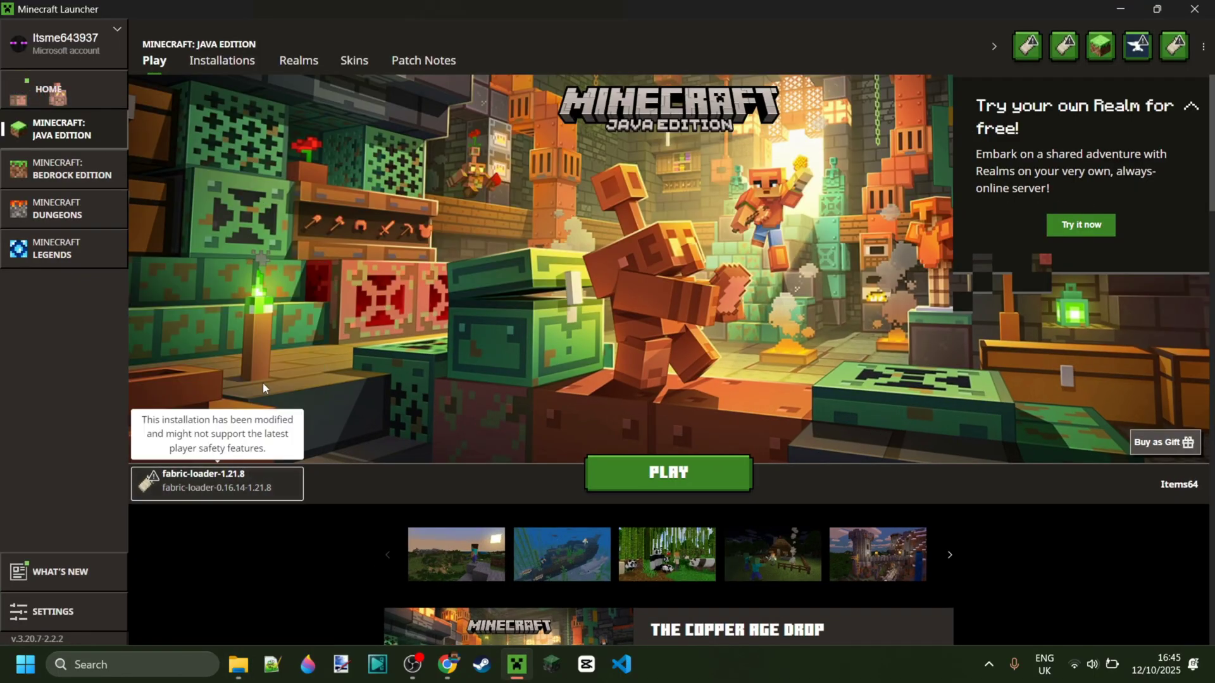
pyautogui.click(641, 476)
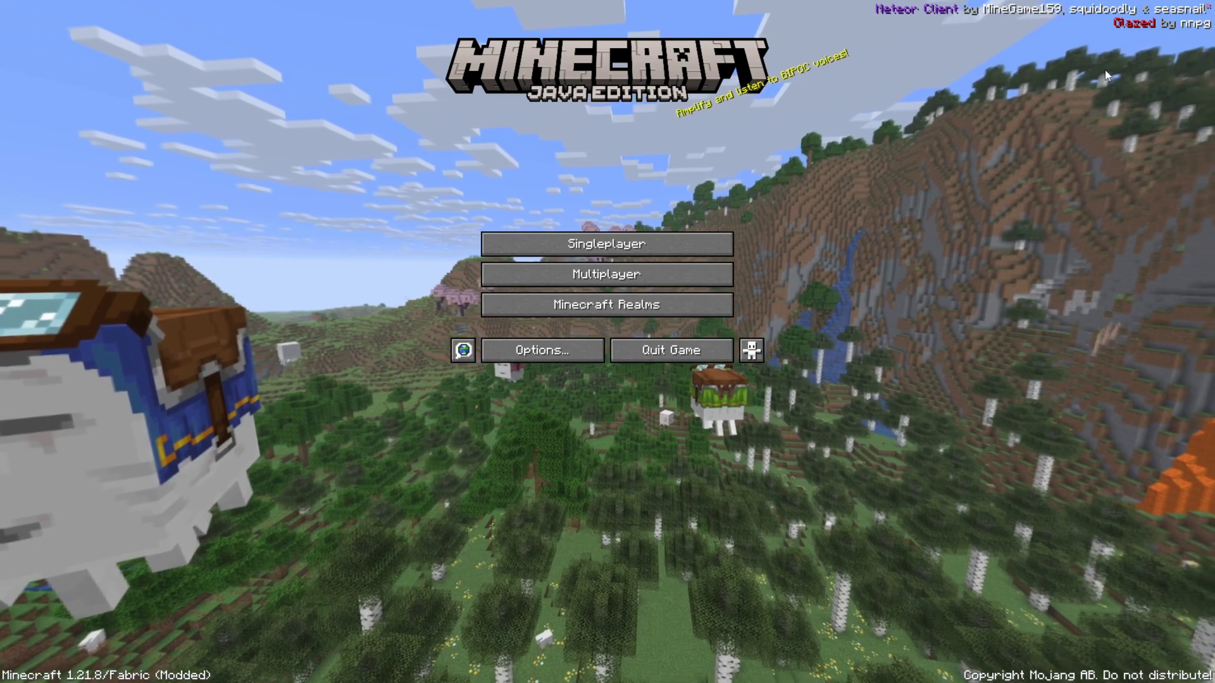
# Load the singleplayer world named 1.8.9 and walk around briefly.
pyautogui.click(681, 247)
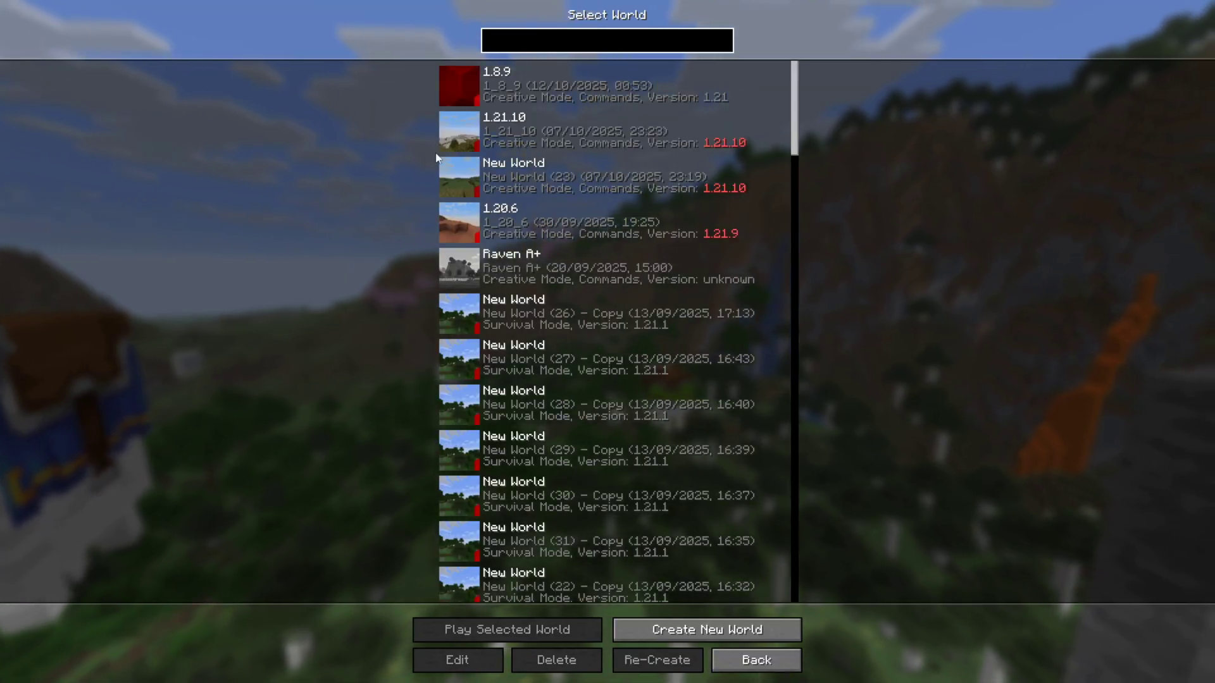
pyautogui.click(456, 87)
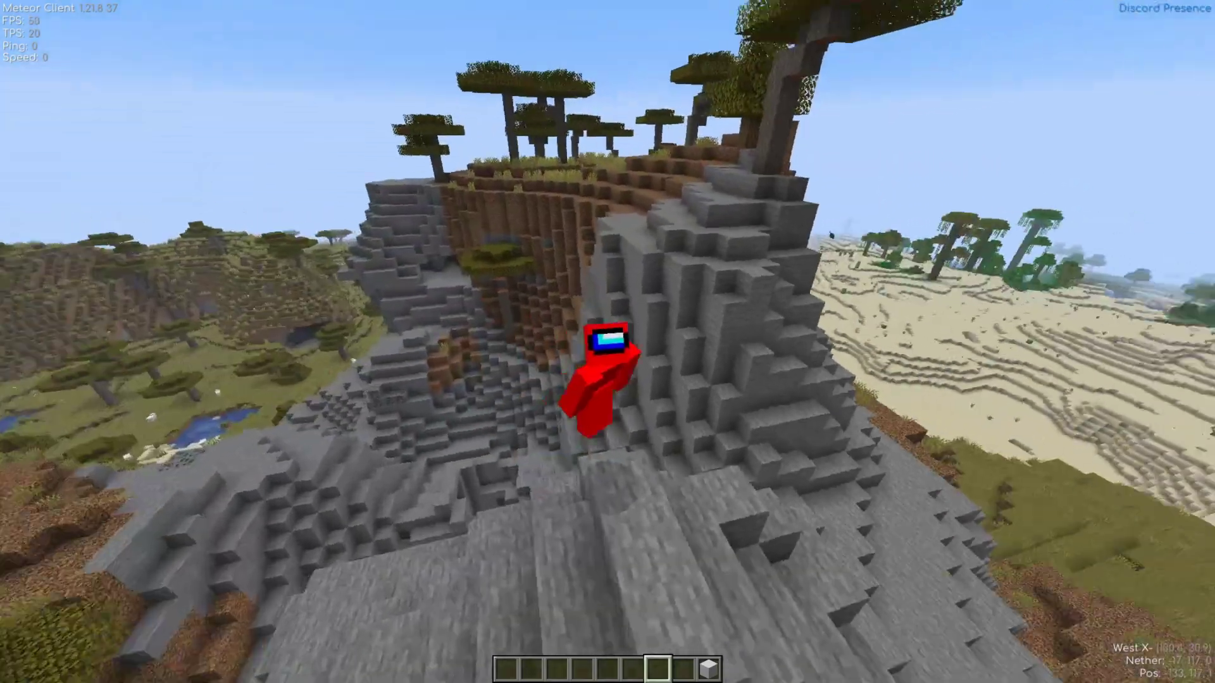
pyautogui.press('w')
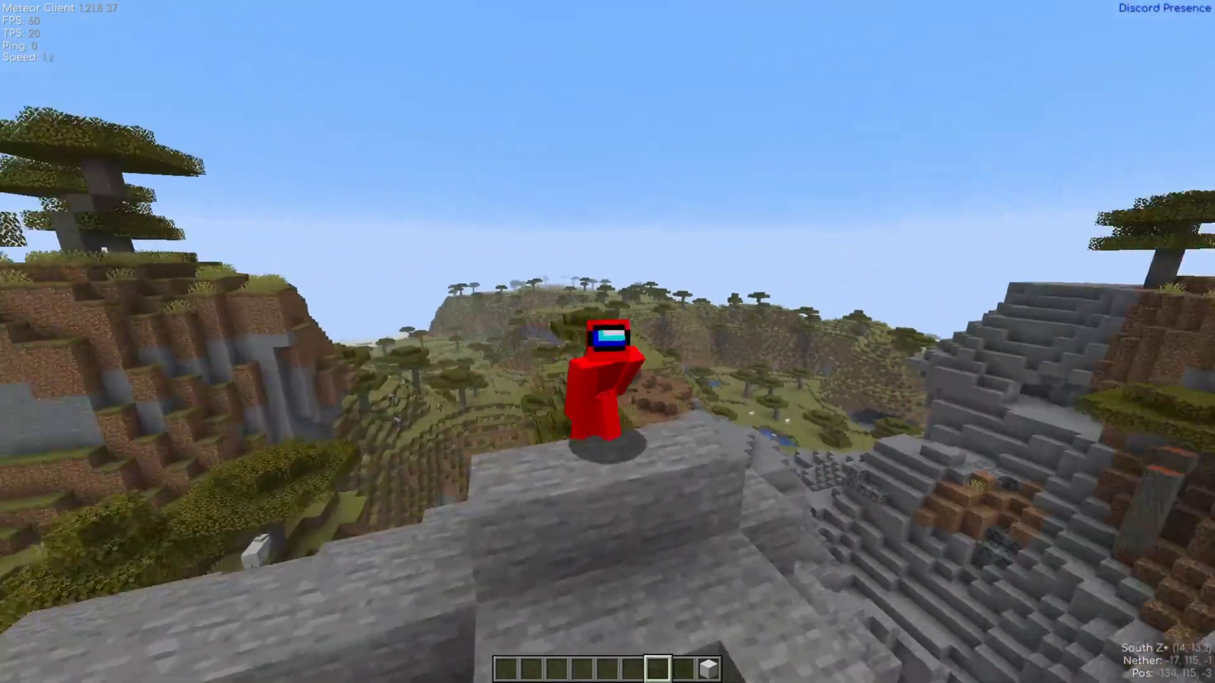
pyautogui.press('w')
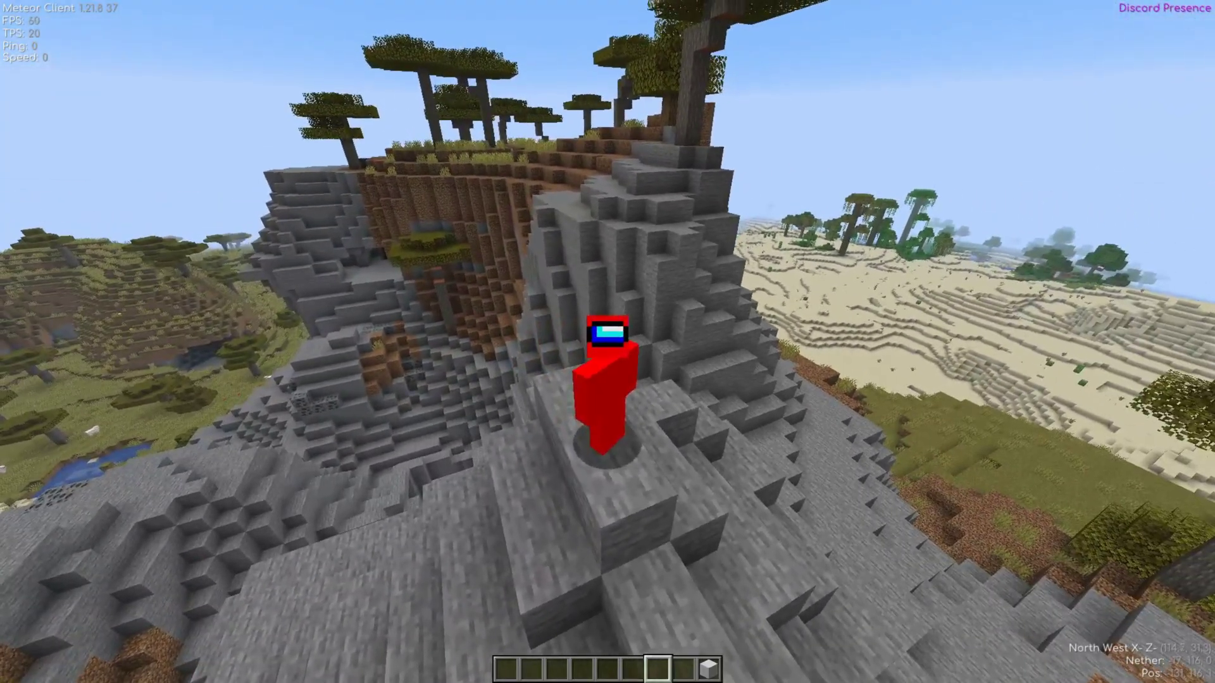
# Bring up the Meteor module list, toggle the Spam module on and off, and inspect its settings.
pyautogui.press('Shift_R')
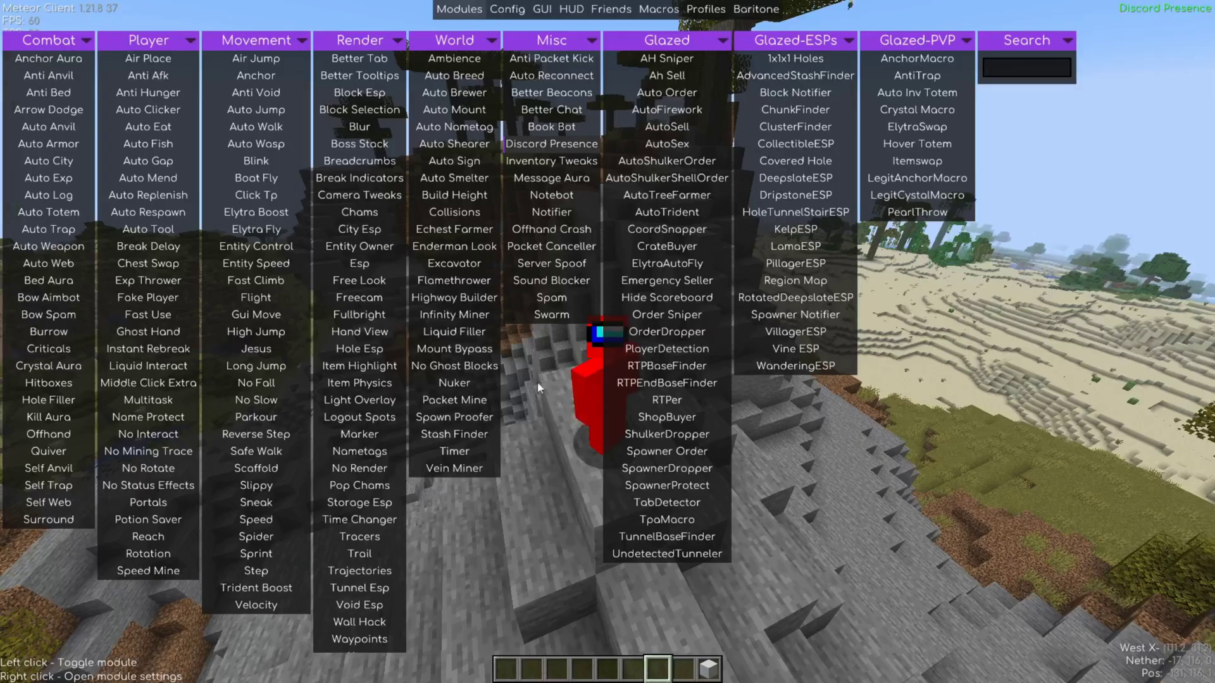
pyautogui.click(564, 299)
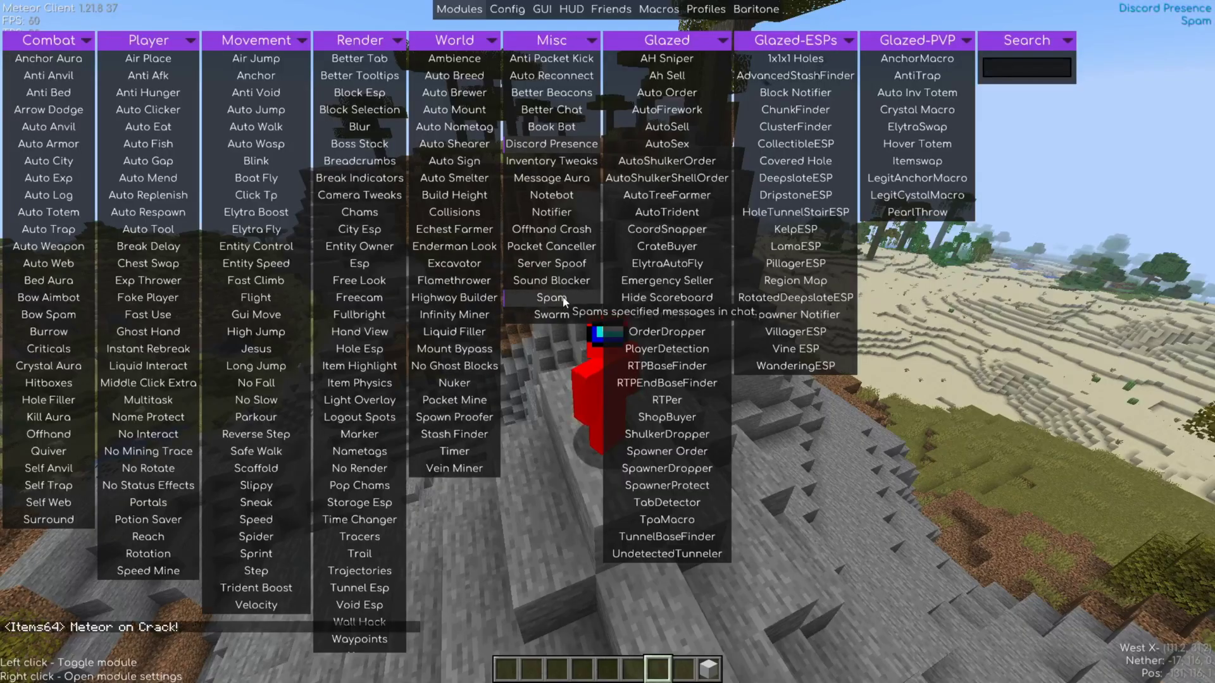
pyautogui.click(564, 299)
pyautogui.rightClick(564, 298)
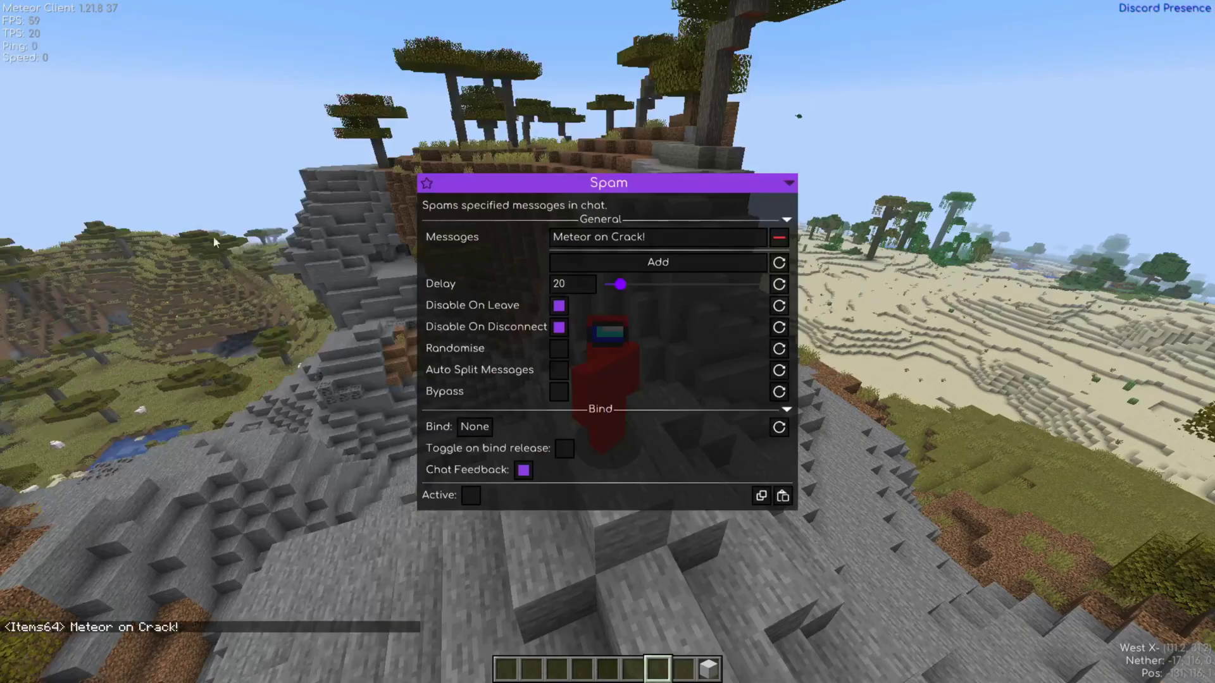
pyautogui.press('Escape')
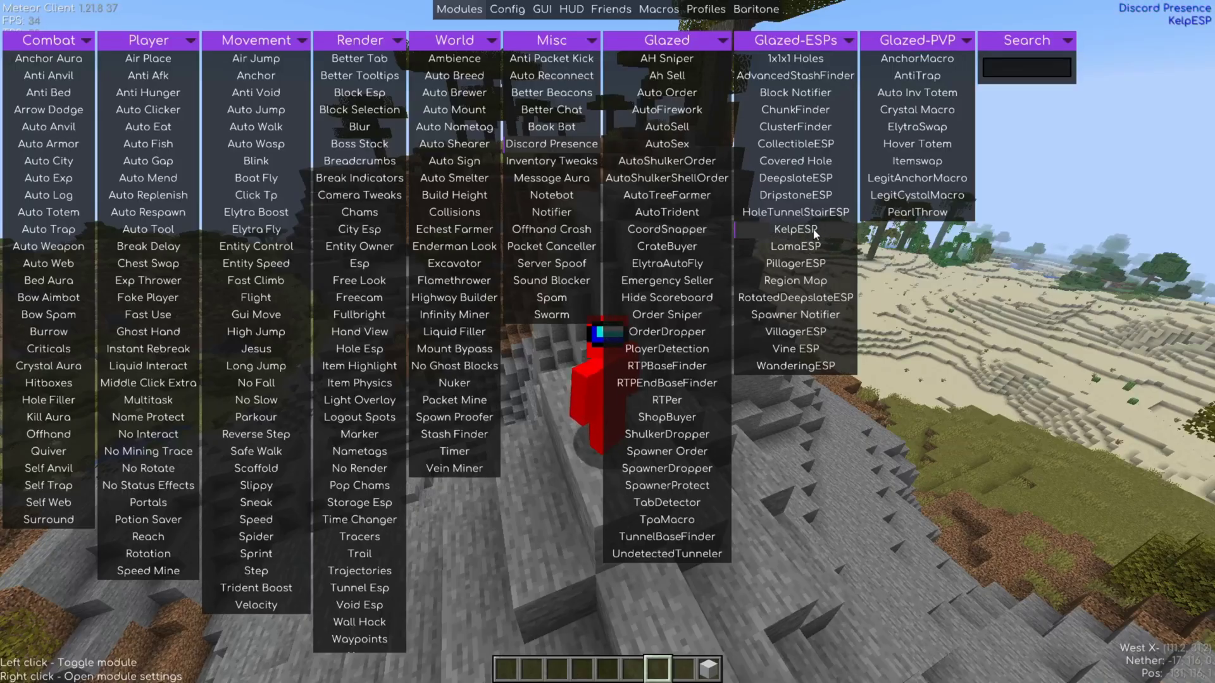
# Mark the KelpESP module as a favorite in its settings and return to the module list.
pyautogui.rightClick(796, 229)
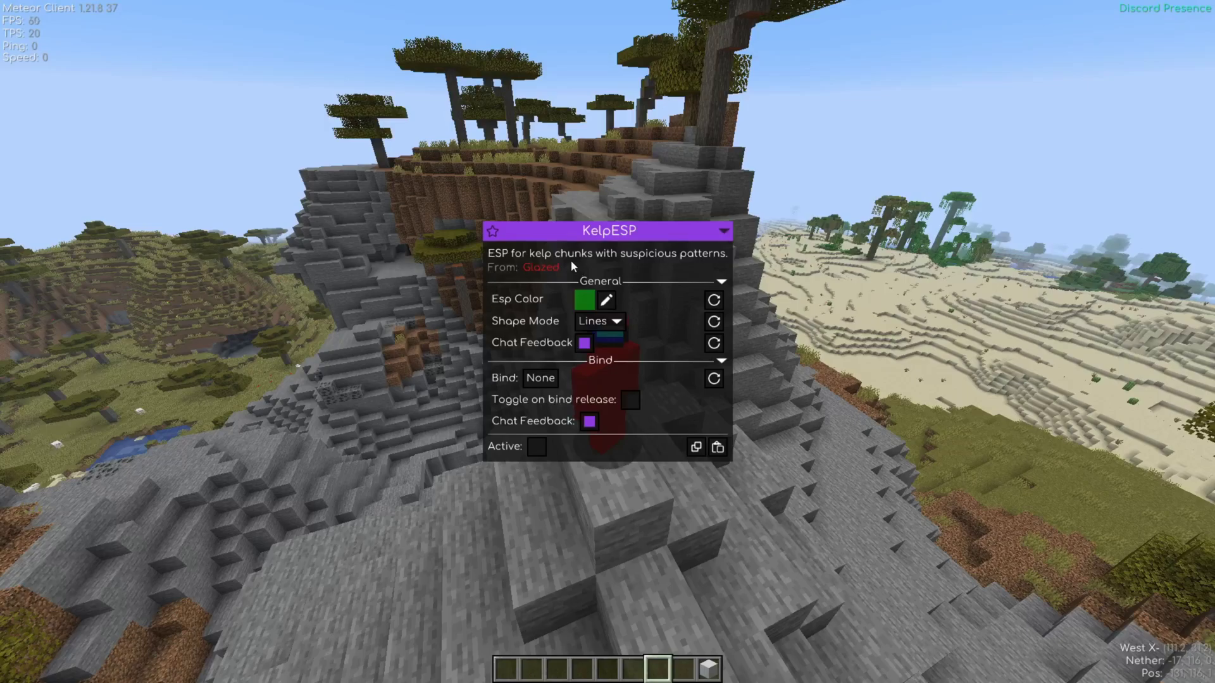
pyautogui.click(493, 233)
pyautogui.press('Escape')
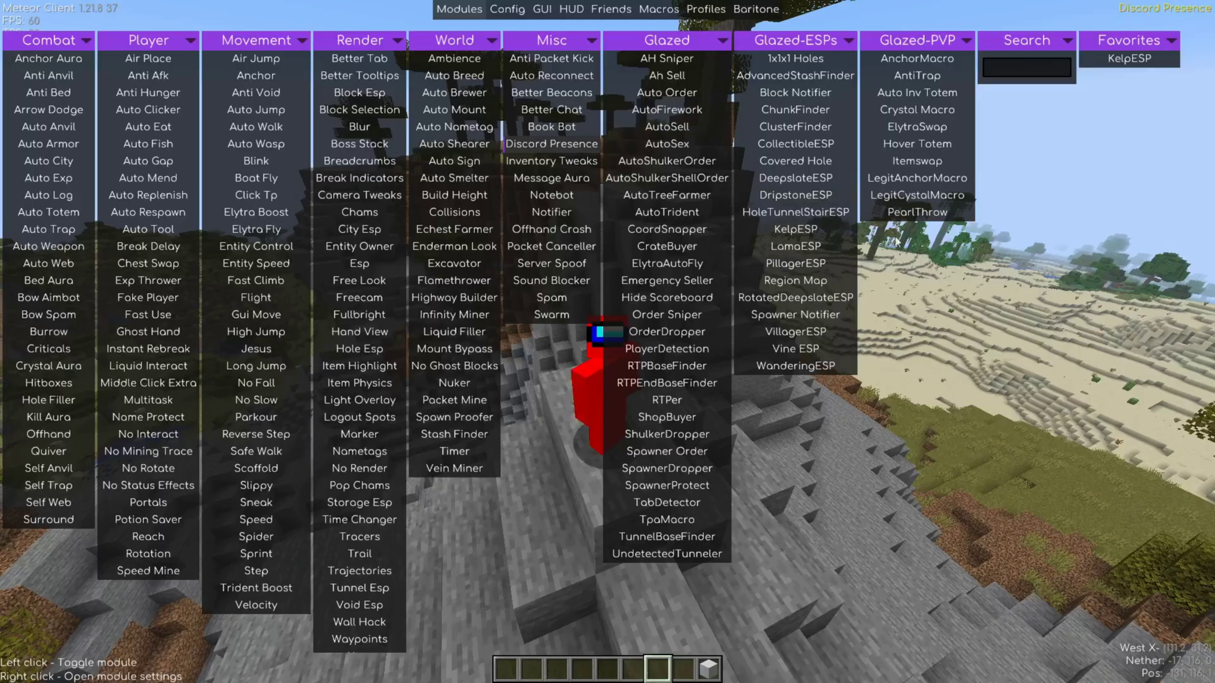
# Look through the client's Config, GUI, HUD, Friends, Macros and Profiles pages.
pyautogui.click(511, 12)
pyautogui.click(540, 11)
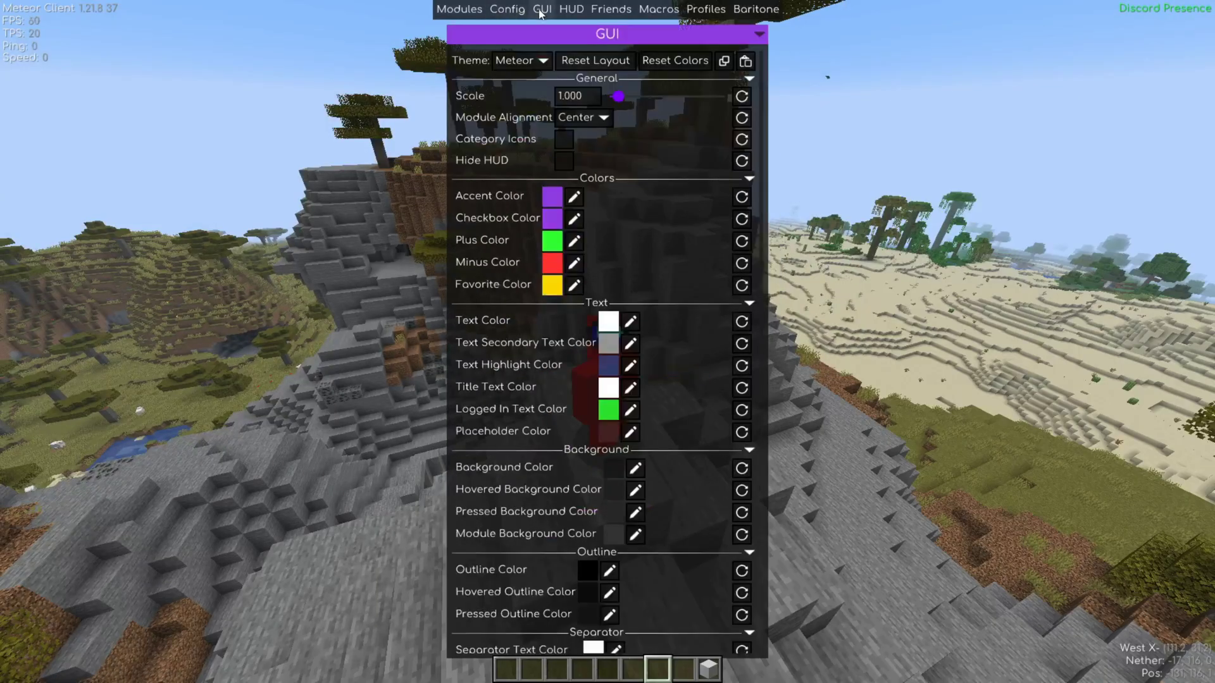
pyautogui.click(571, 11)
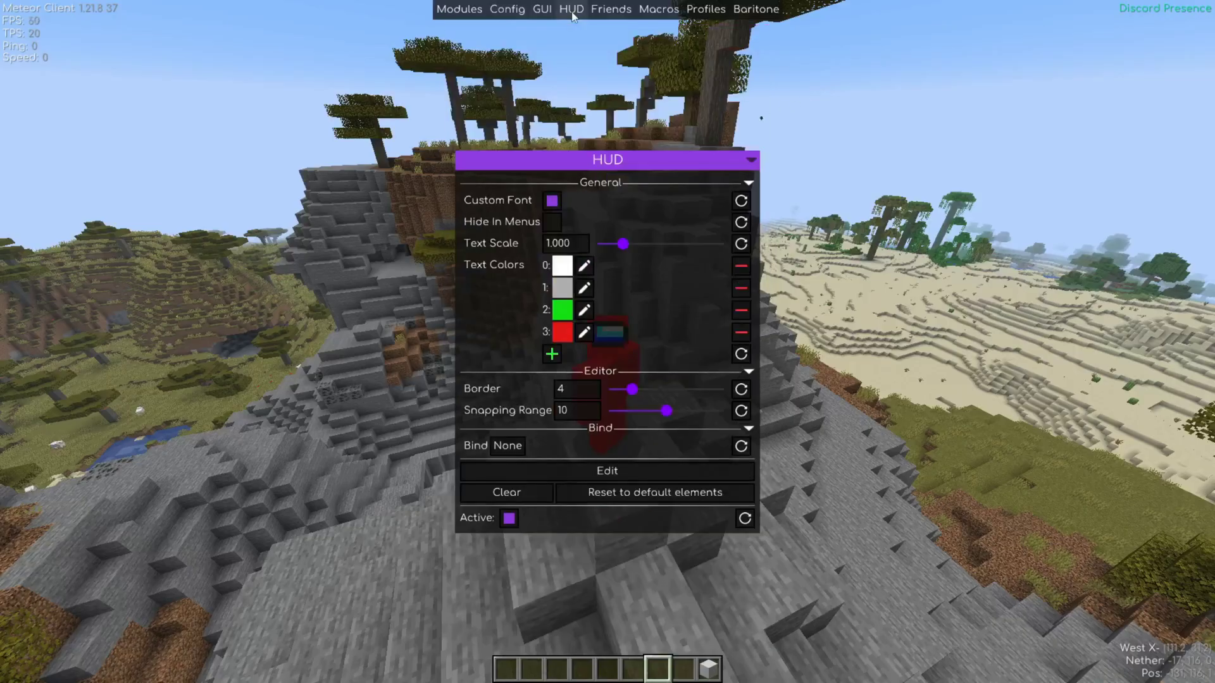
pyautogui.click(611, 11)
pyautogui.click(659, 12)
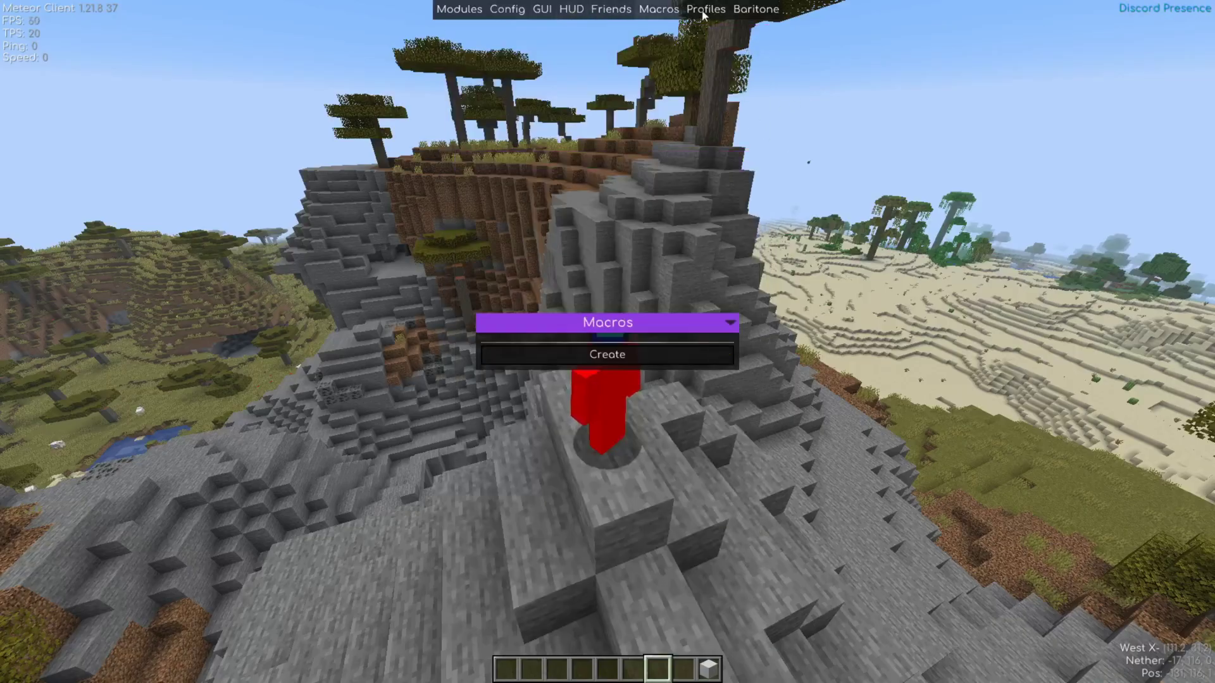
pyautogui.click(703, 13)
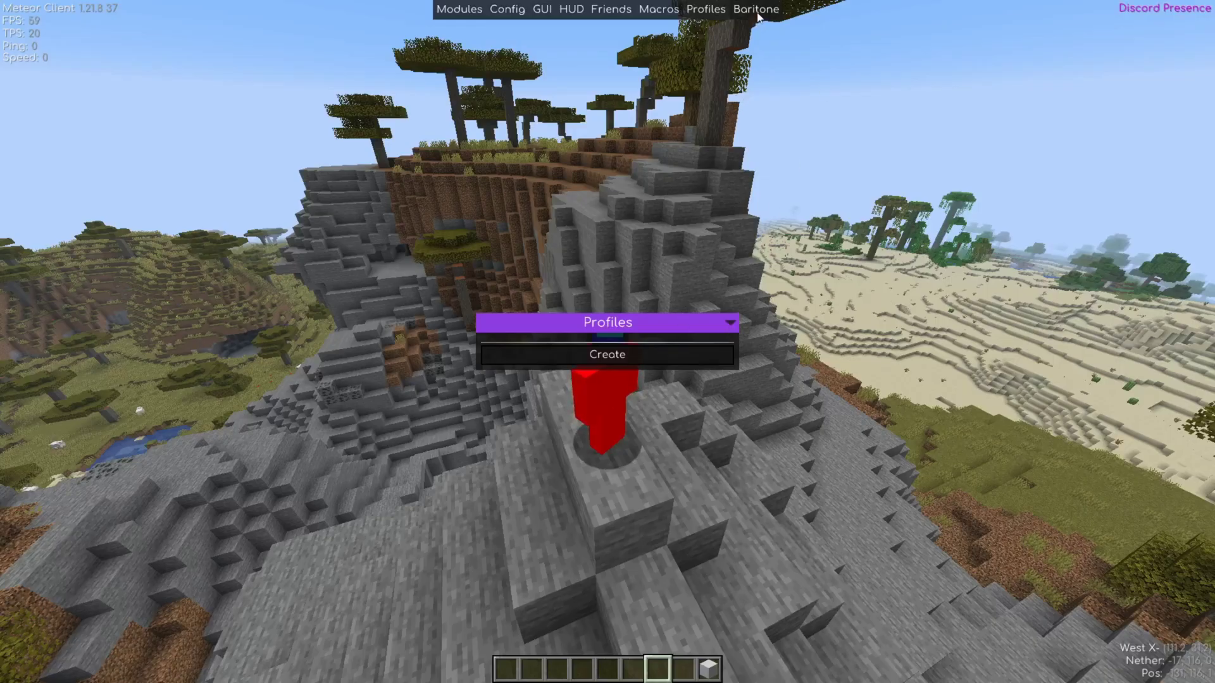
# Look through the checkbox options on the Baritone settings page, closing the client's interface when finished.
pyautogui.click(759, 13)
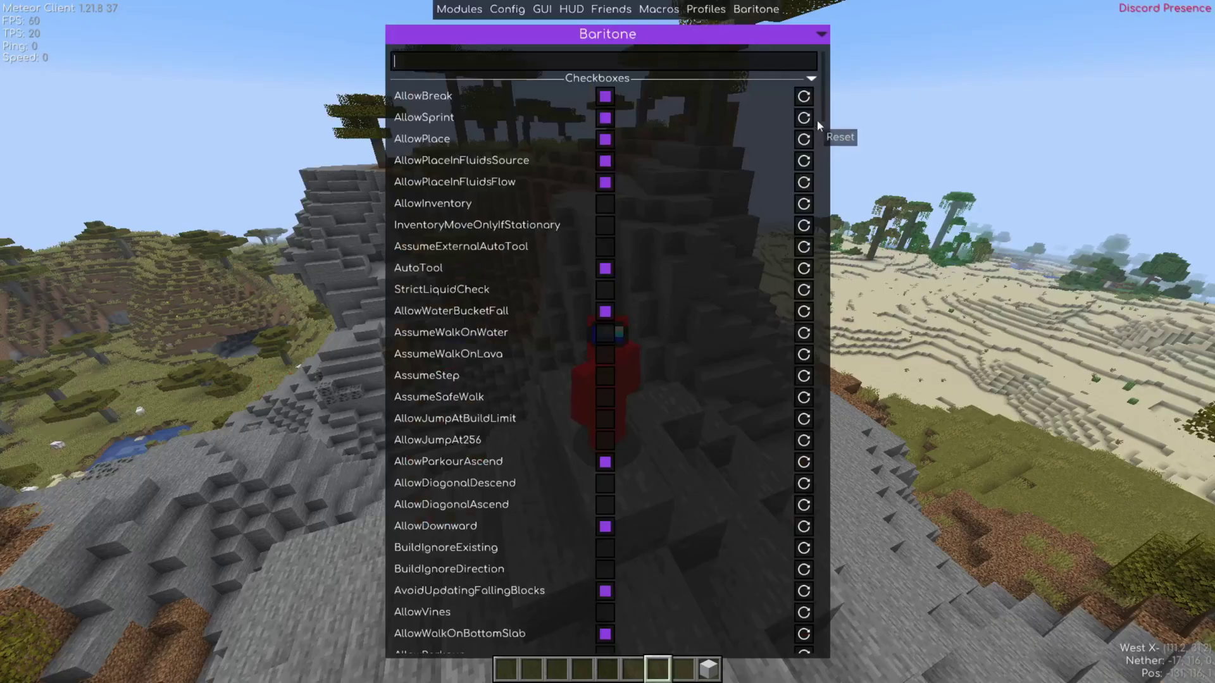
pyautogui.moveTo(825, 117); pyautogui.dragTo(850, 546)
pyautogui.press('Escape')
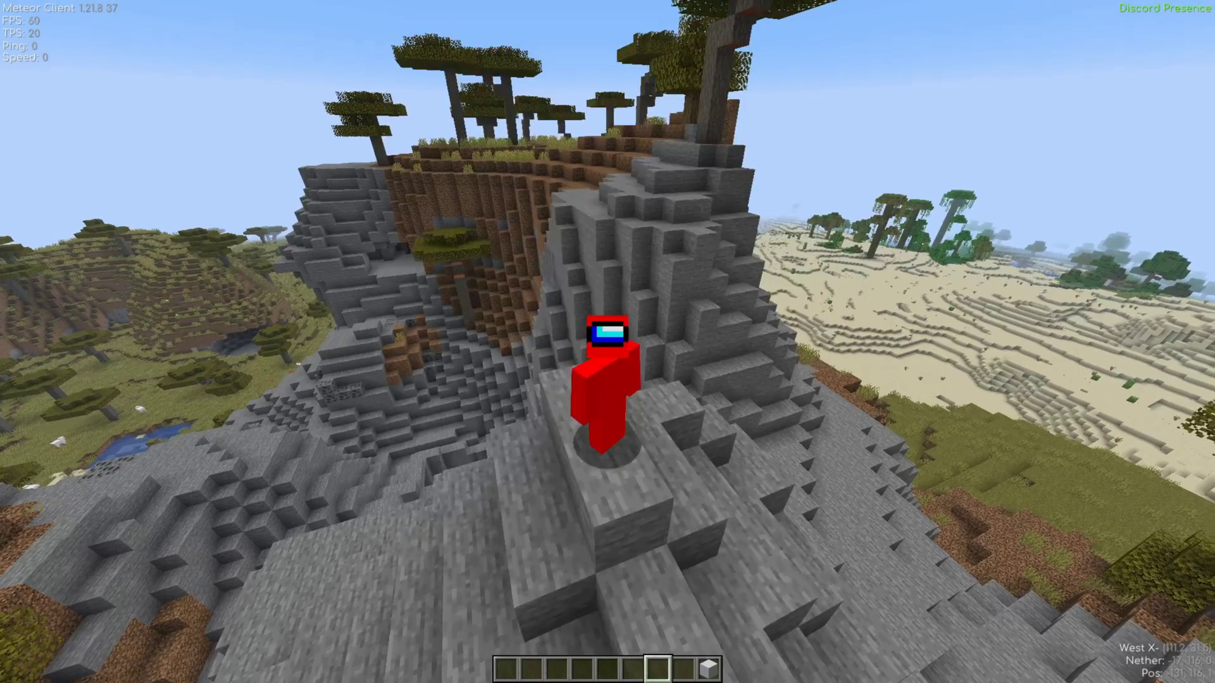
# Run the #help command in chat and review the list of Baritone commands.
pyautogui.write('t#help')
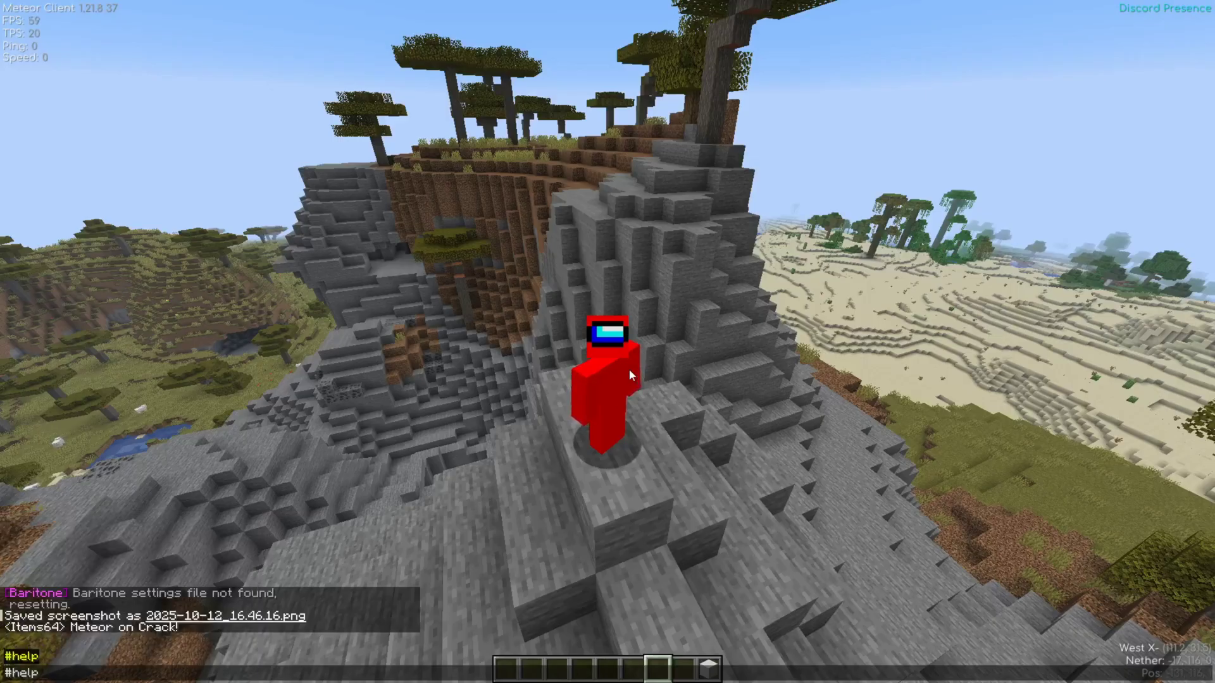
pyautogui.press('Return')
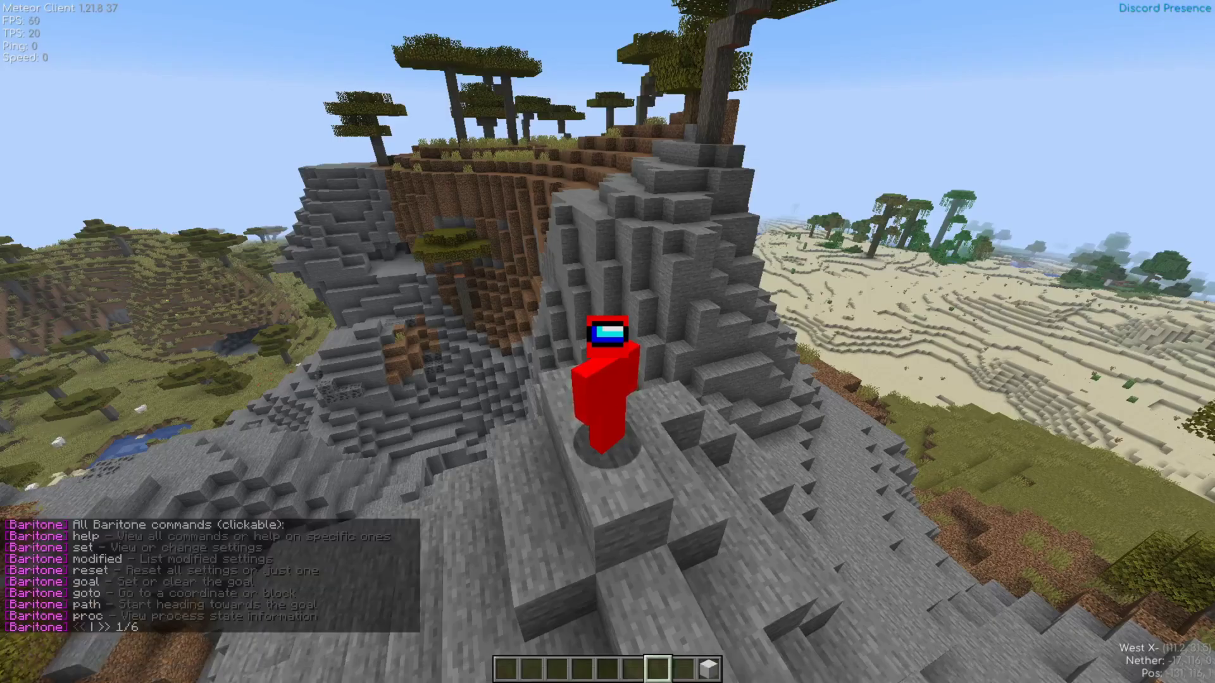
pyautogui.press('t')
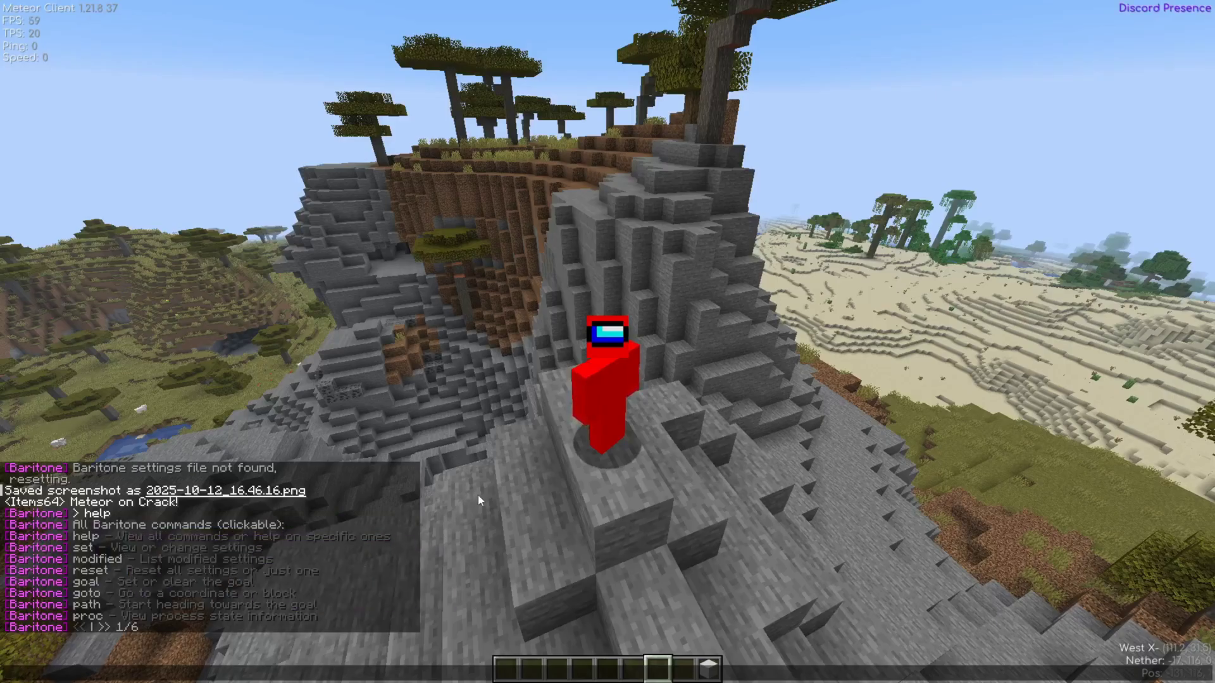
pyautogui.press('Escape')
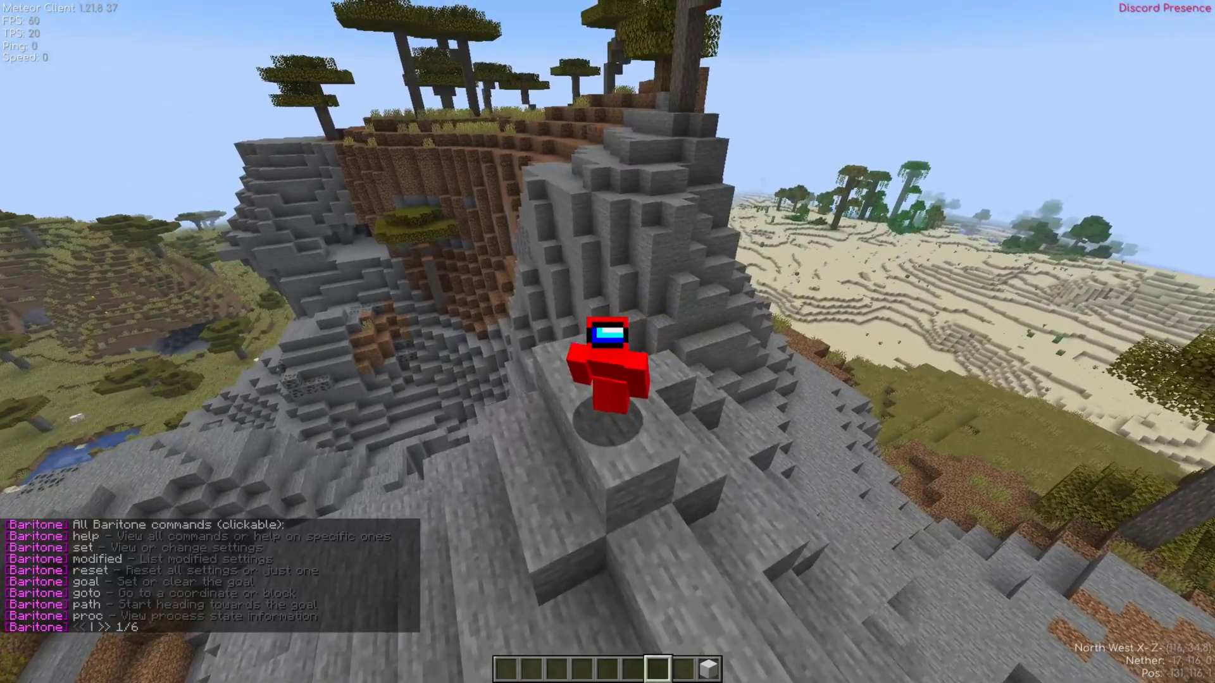
# Bring up the Meteor module list and switch the Glazed modules AutoSex and Ah Sell on and off again.
pyautogui.press('Shift_R')
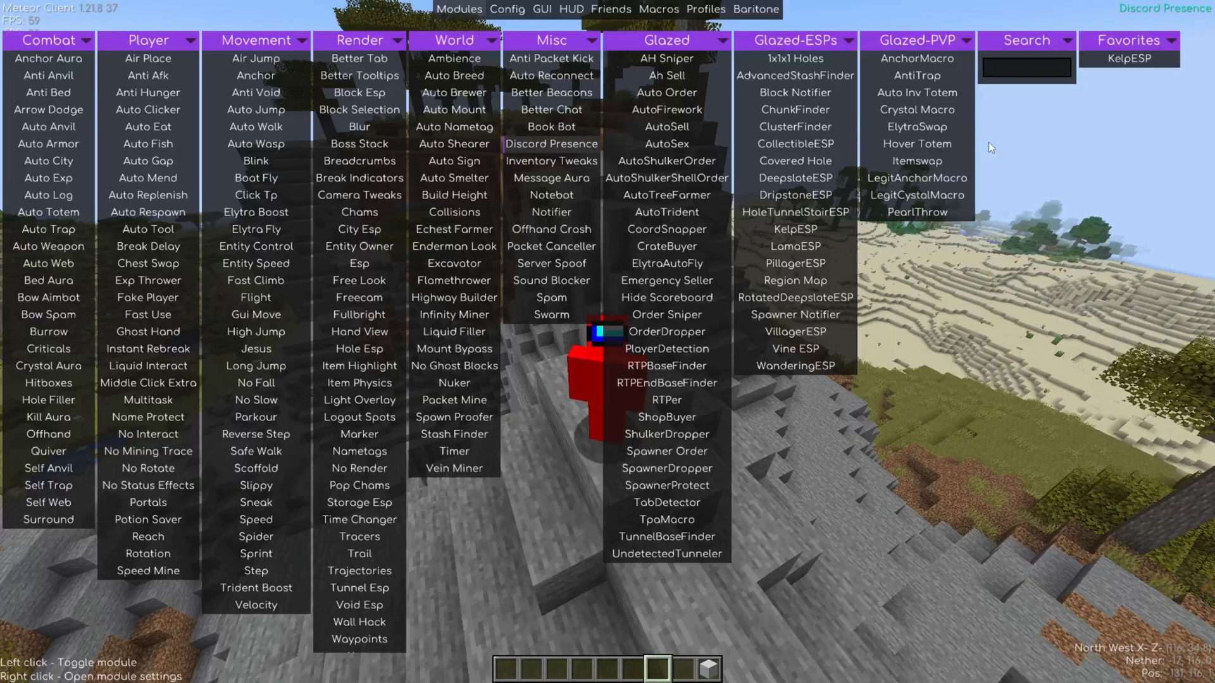
pyautogui.click(669, 145)
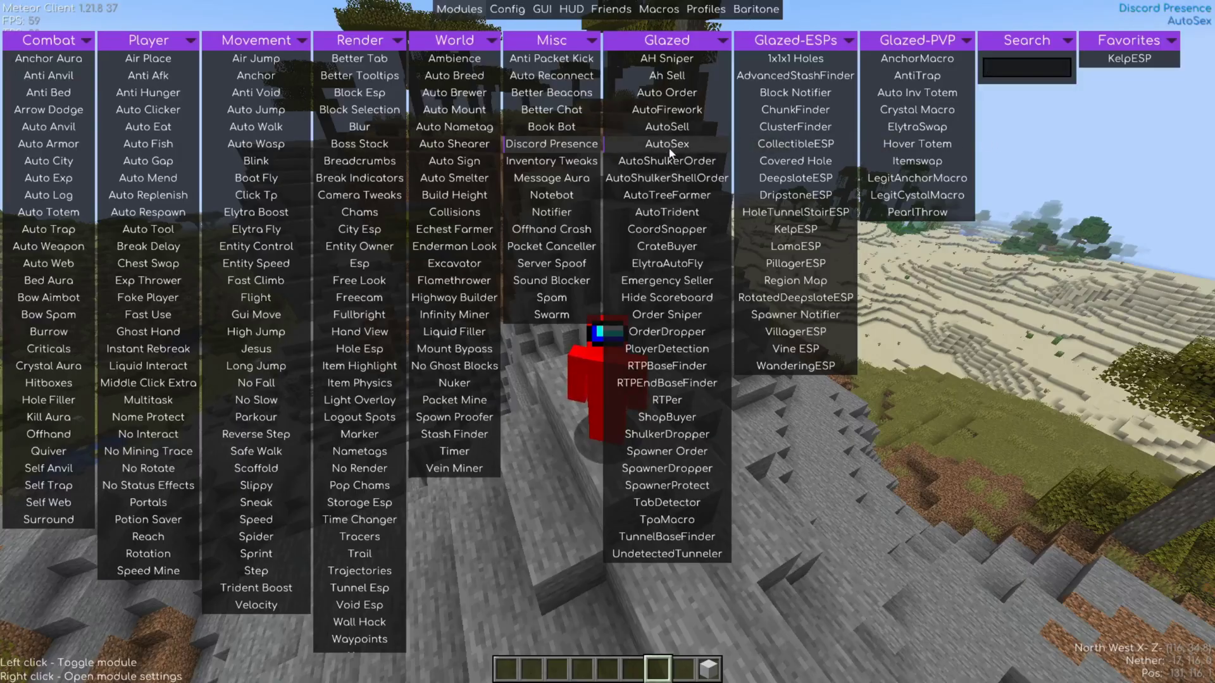
pyautogui.click(671, 149)
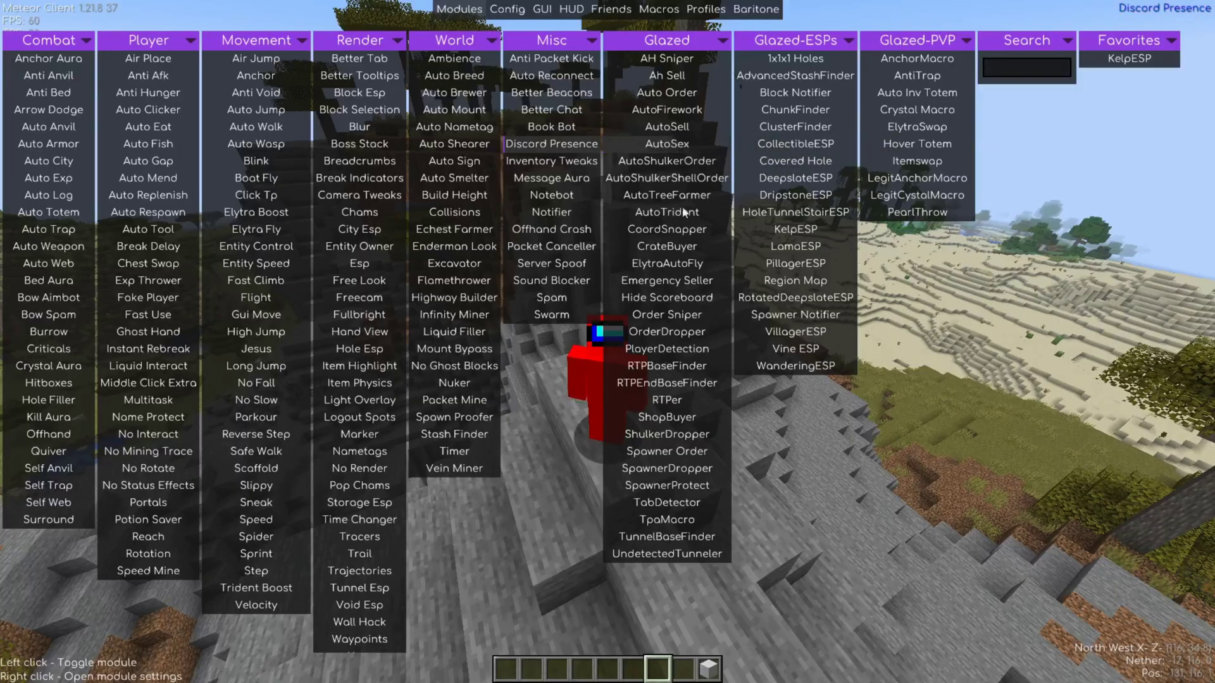
pyautogui.click(674, 77)
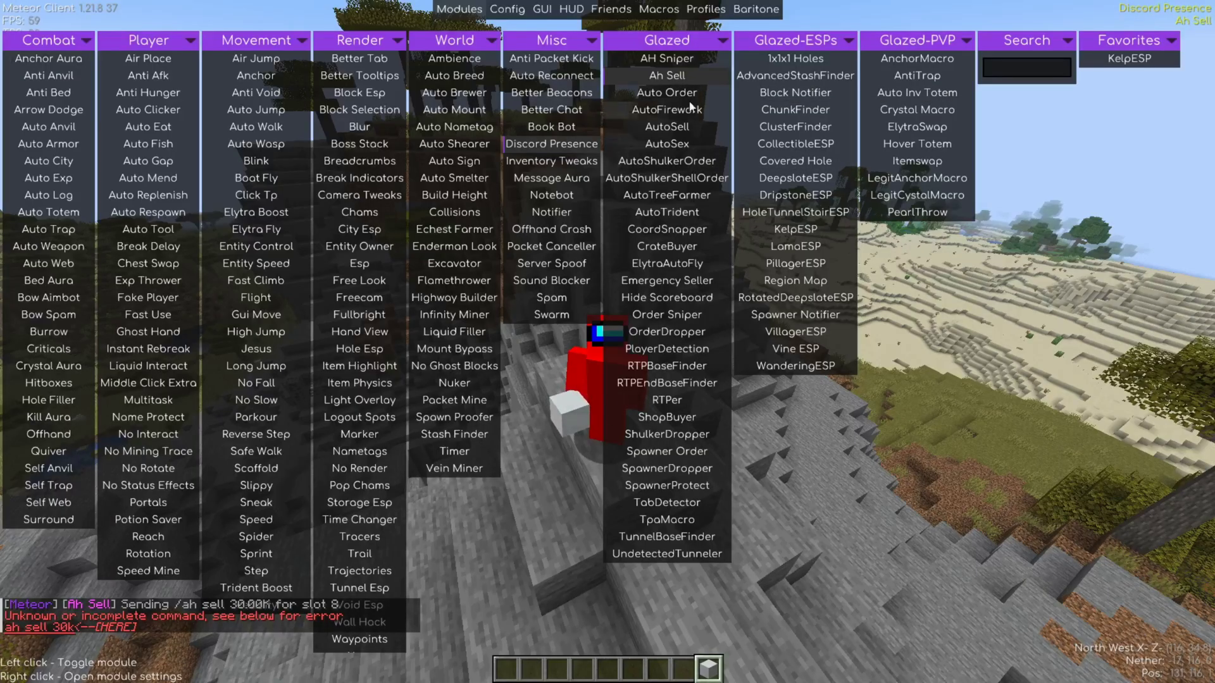
pyautogui.click(686, 77)
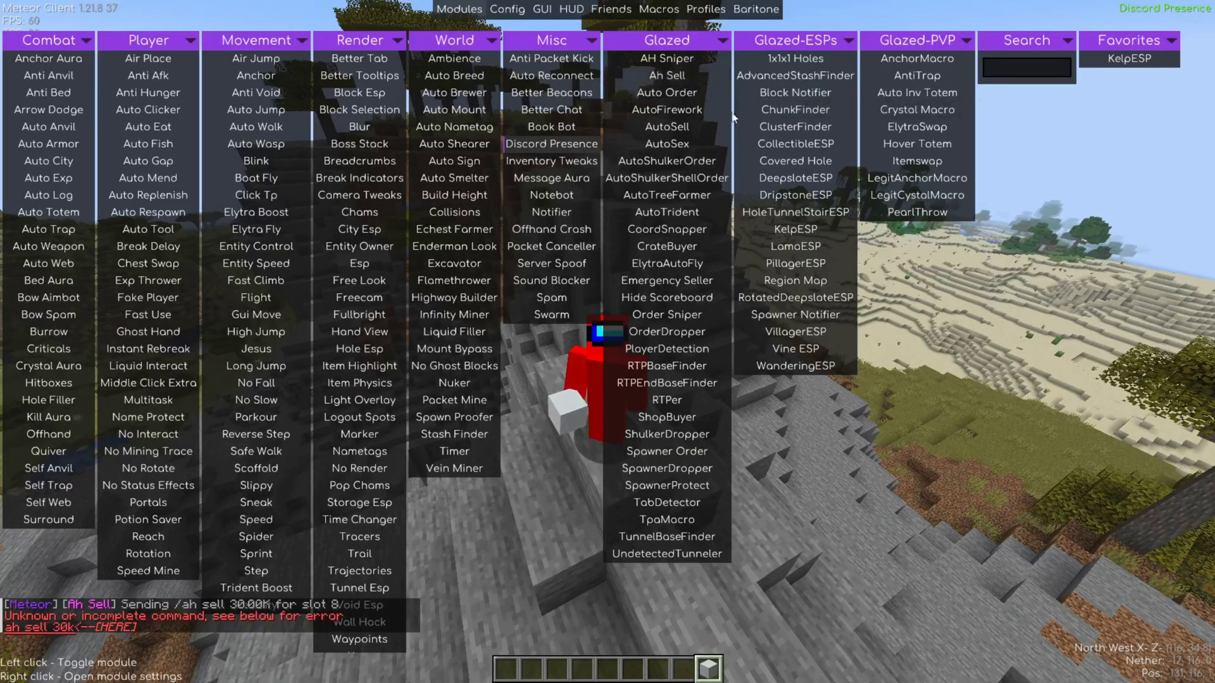